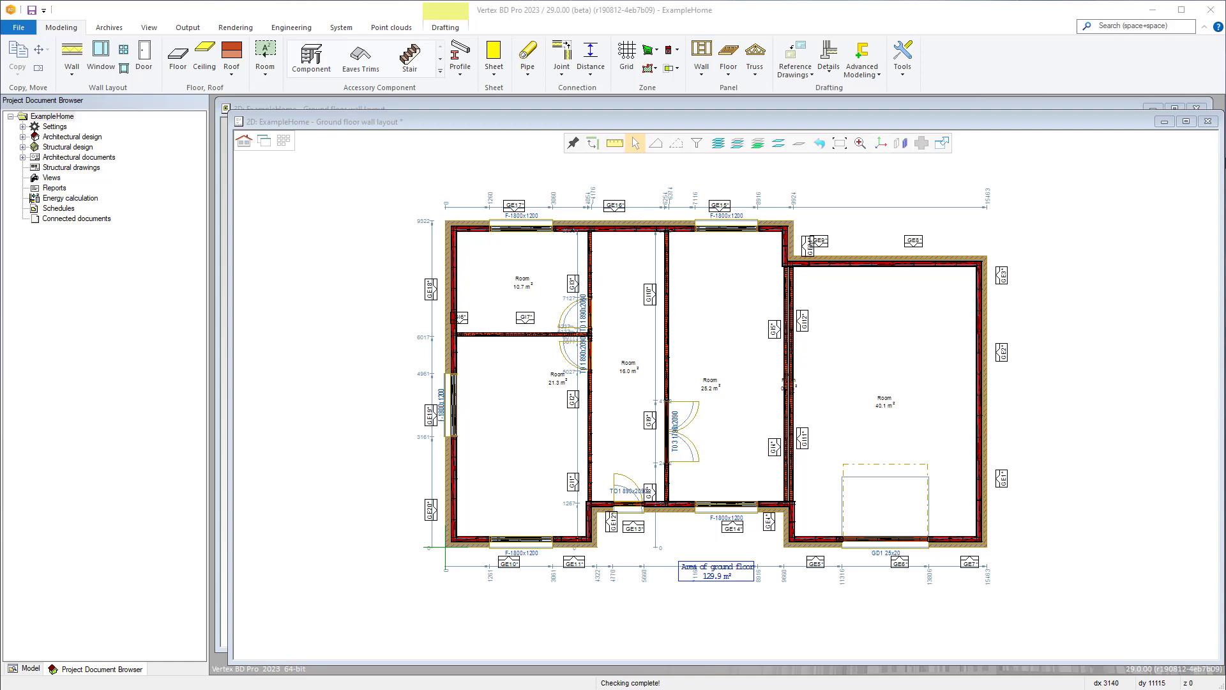
Step: Switch between the 2D floor plan and the 3D model windows, ending with the 3D ground floor wall layout in front
left_click(995, 106)
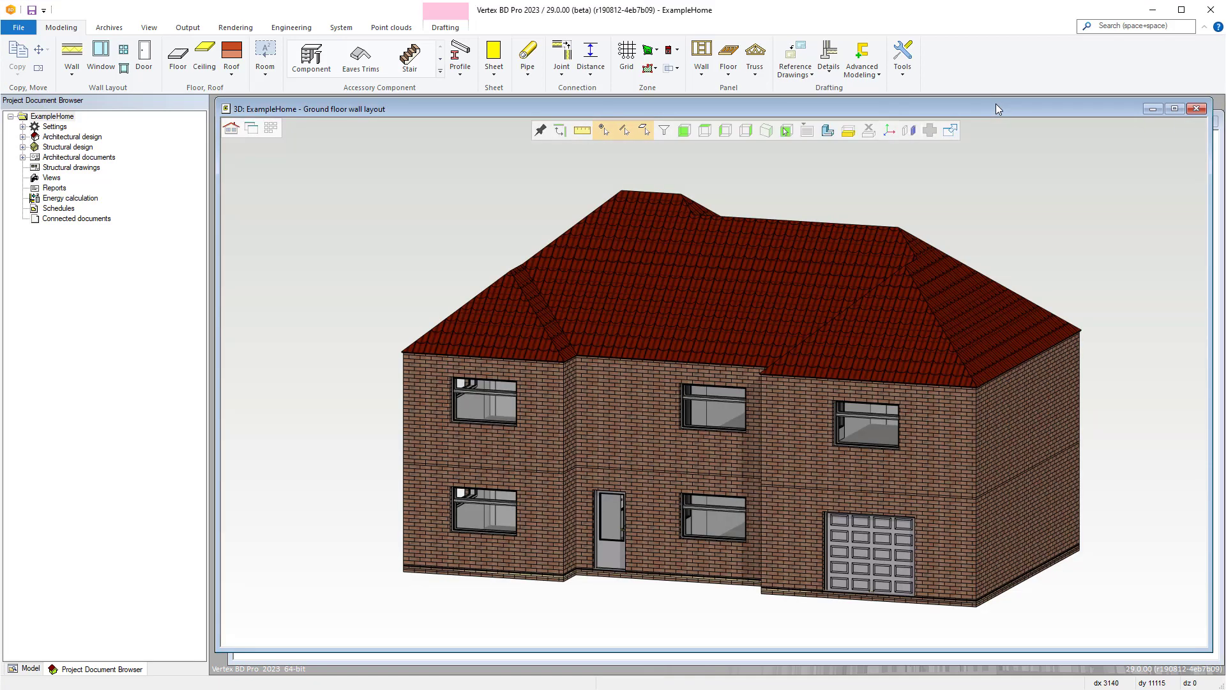
left_click(1219, 140)
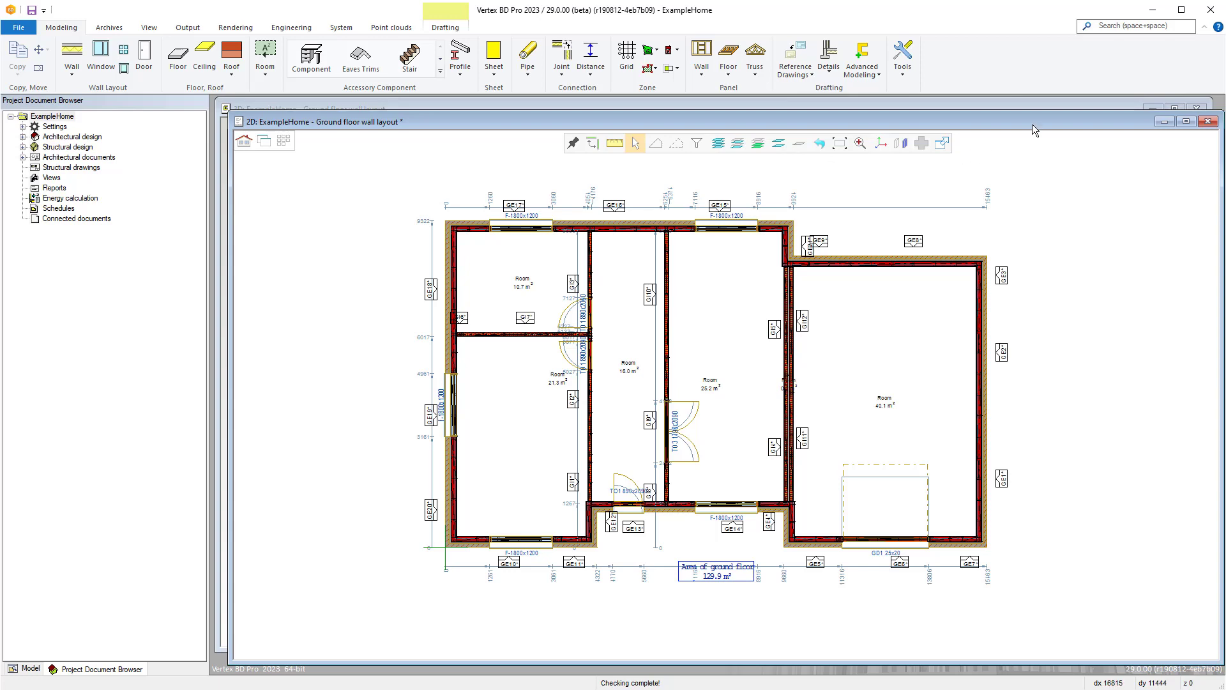
left_click(1003, 105)
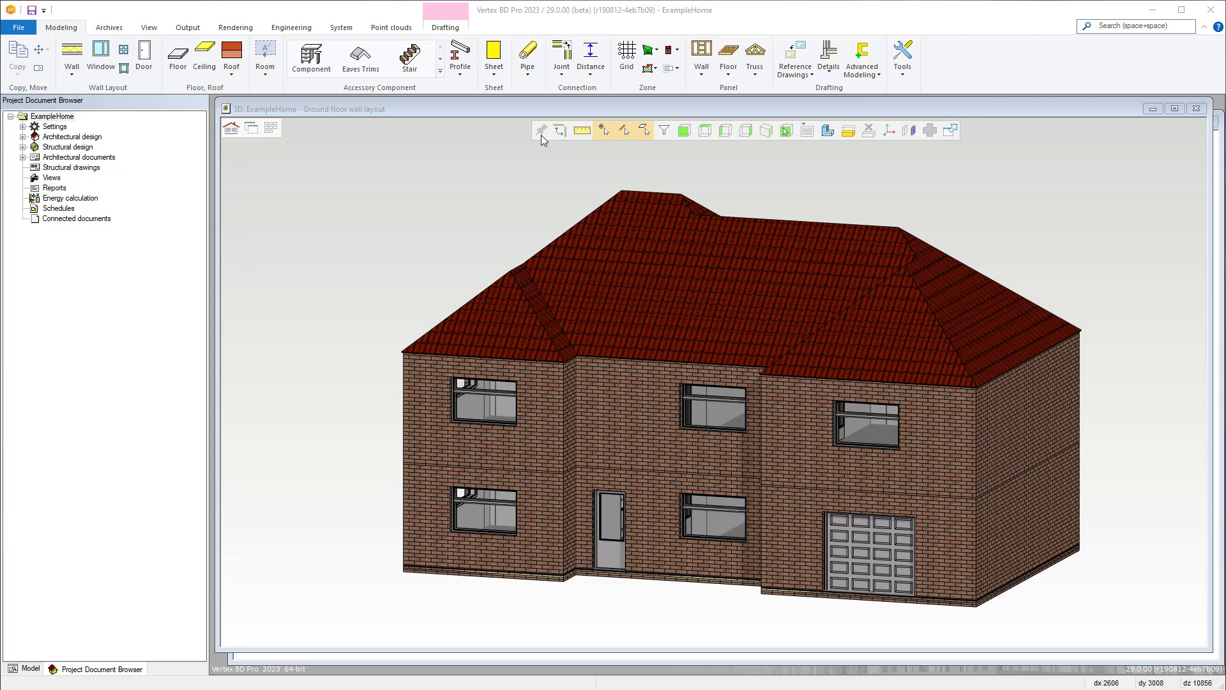
left_click(525, 191)
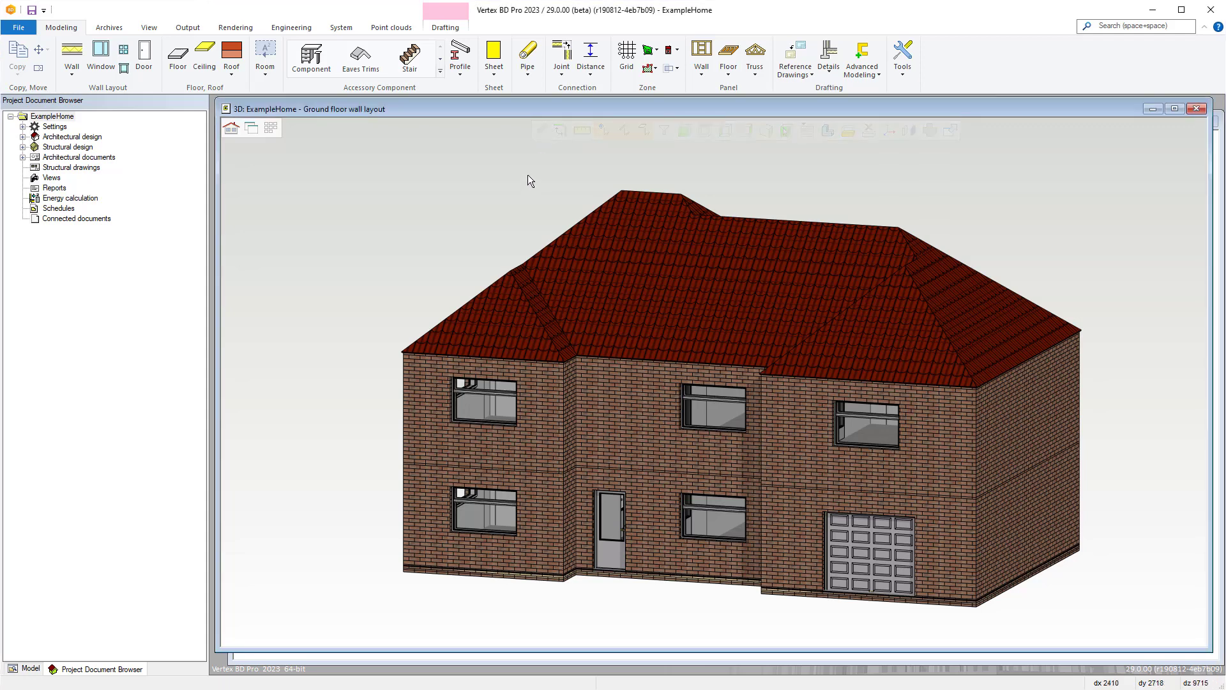
left_click(555, 160)
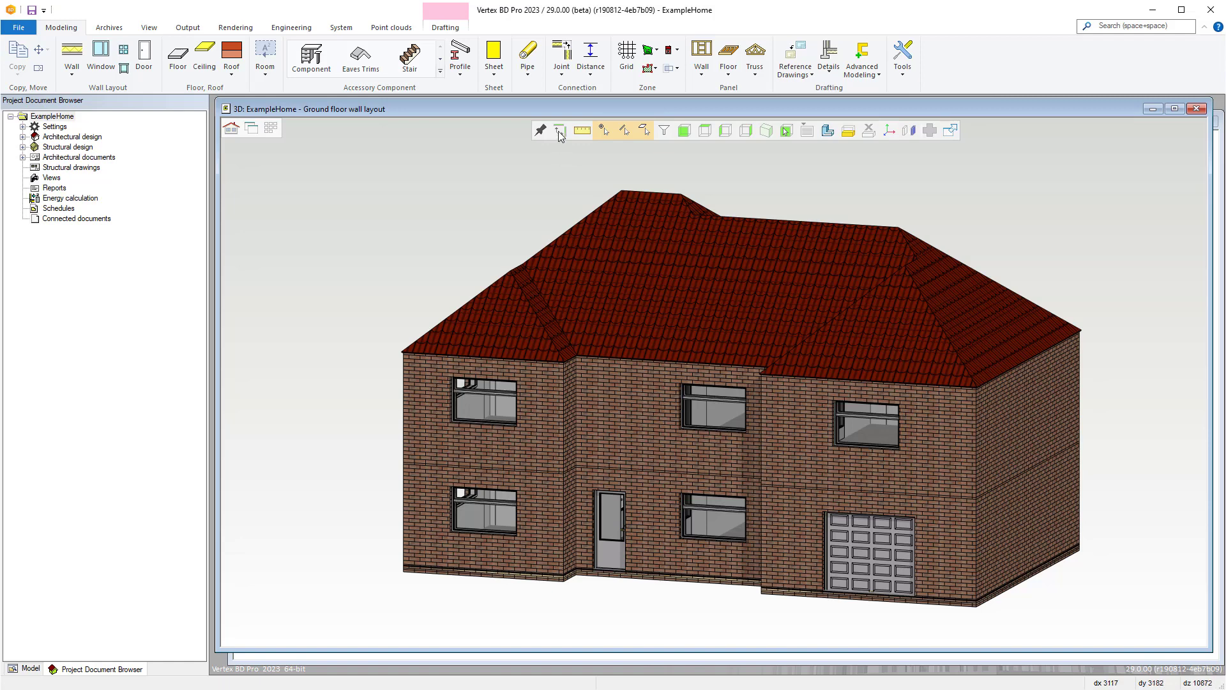
Step: Measure the distance between the two bottom corners of the front wall section with stacked windows beside the entrance door
left_click(559, 135)
left_click(577, 135)
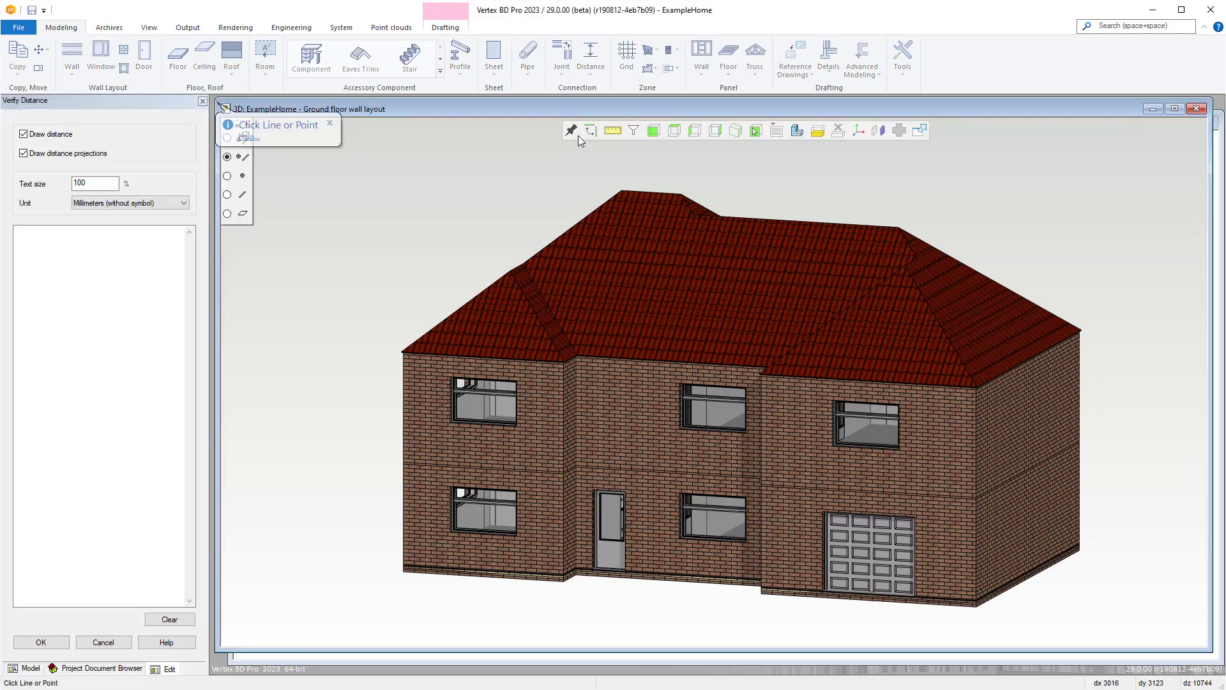
left_click(403, 571)
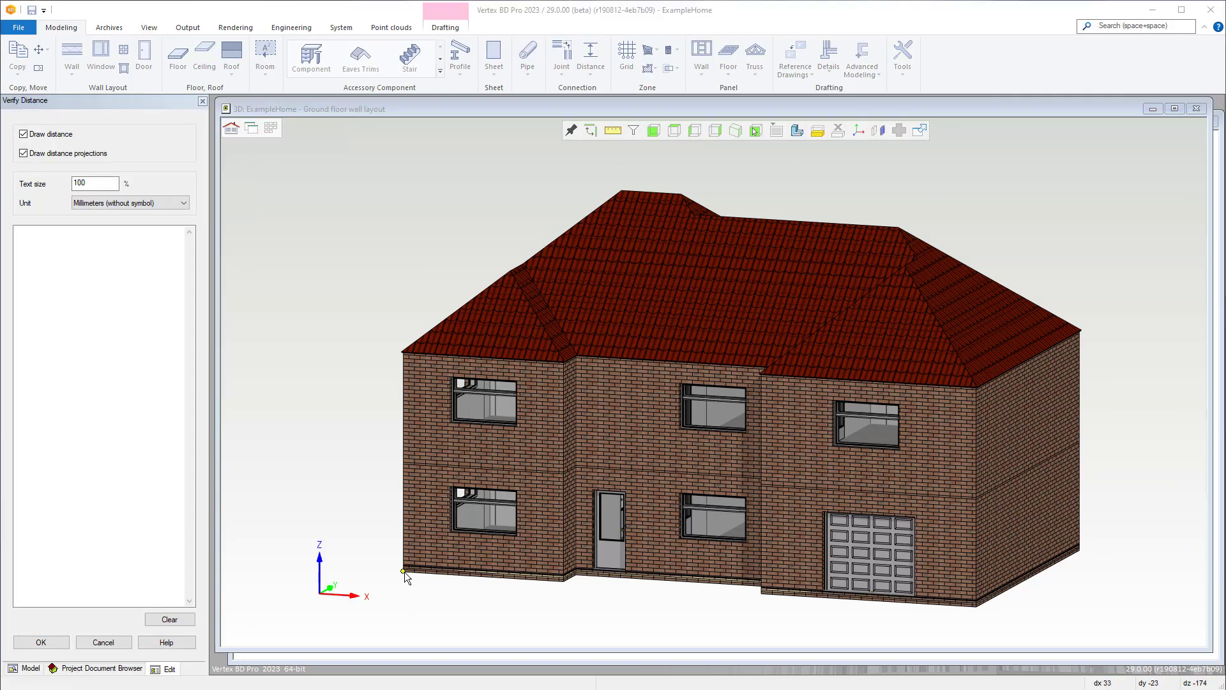
left_click(565, 581)
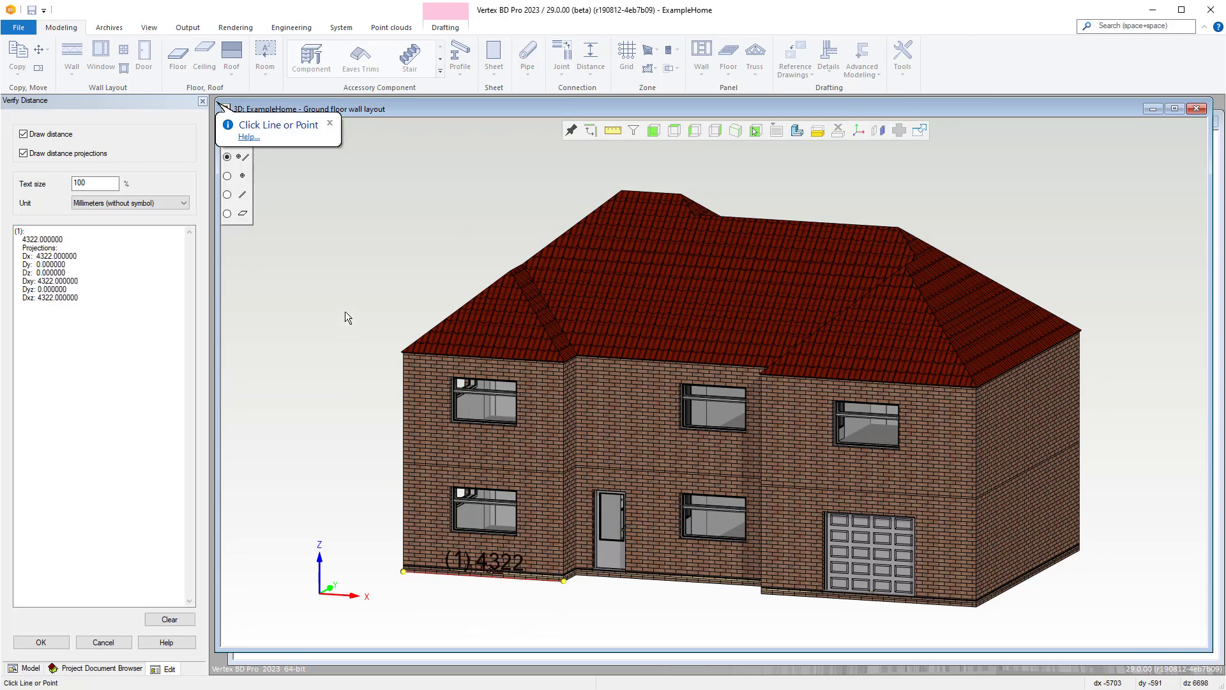
right_click(346, 292)
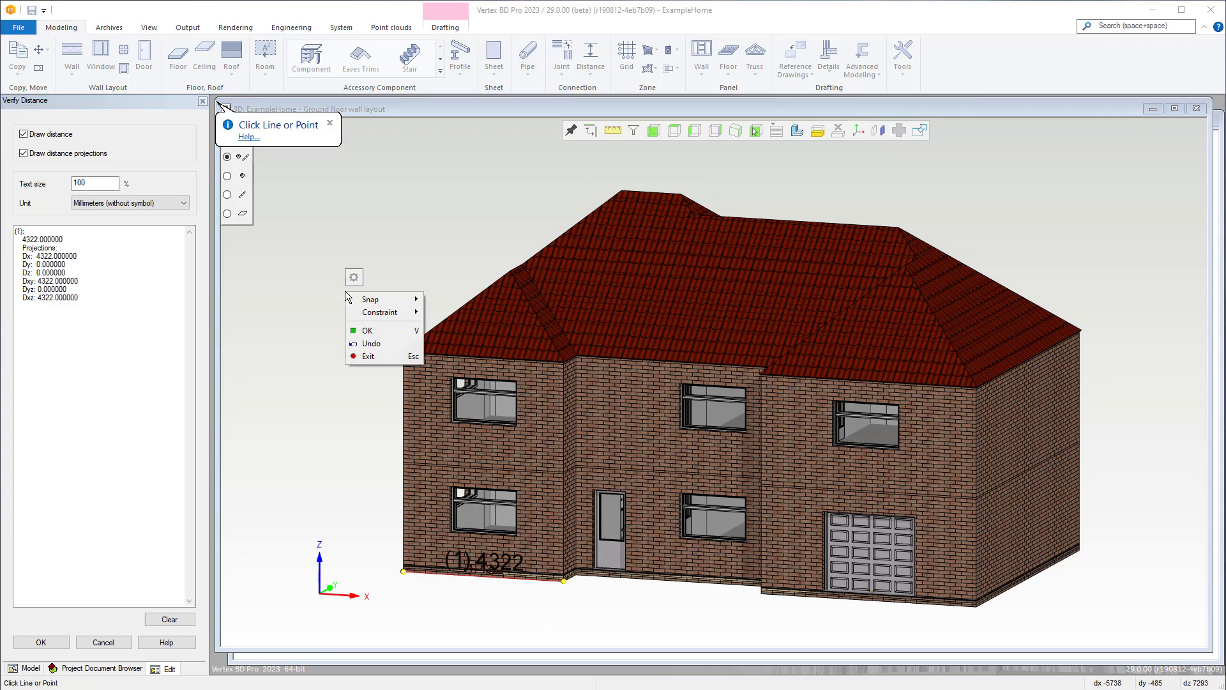
left_click(371, 356)
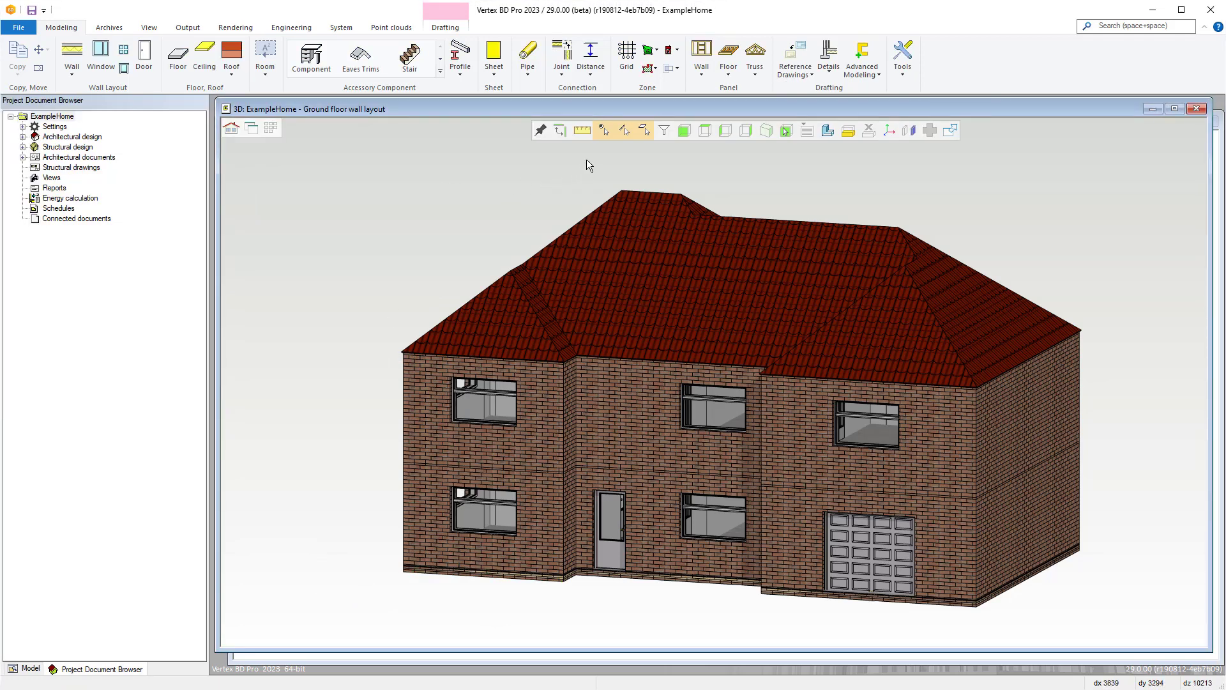
left_click(665, 131)
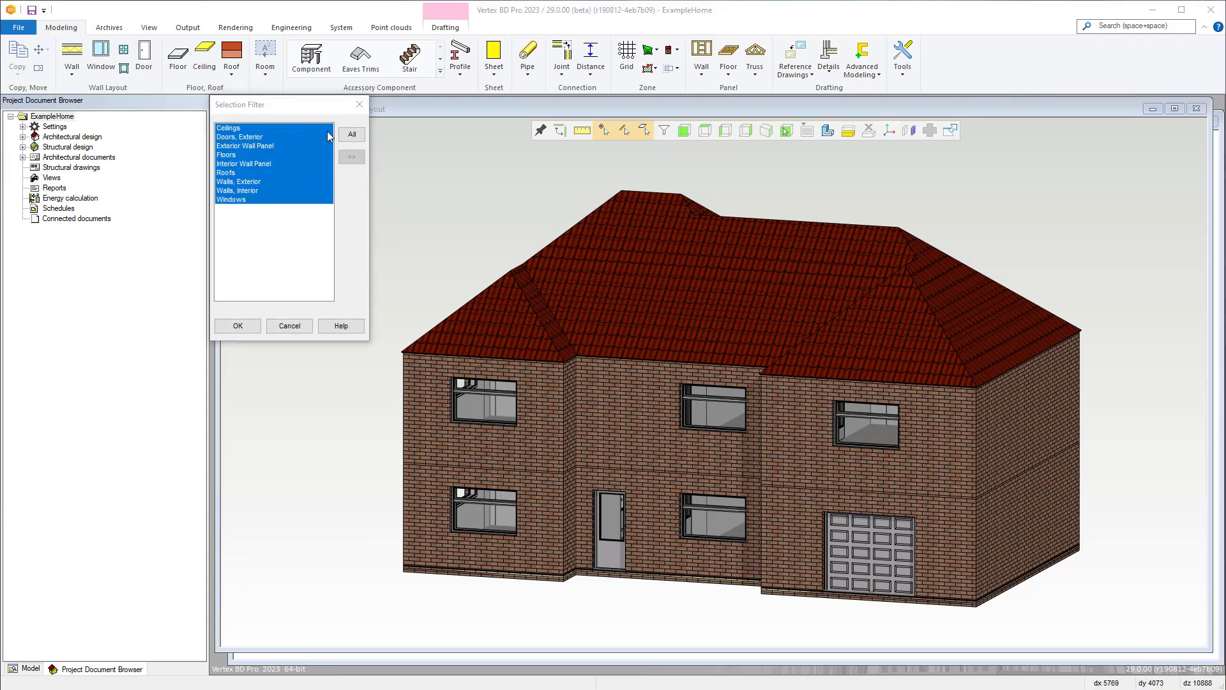
left_click(344, 234)
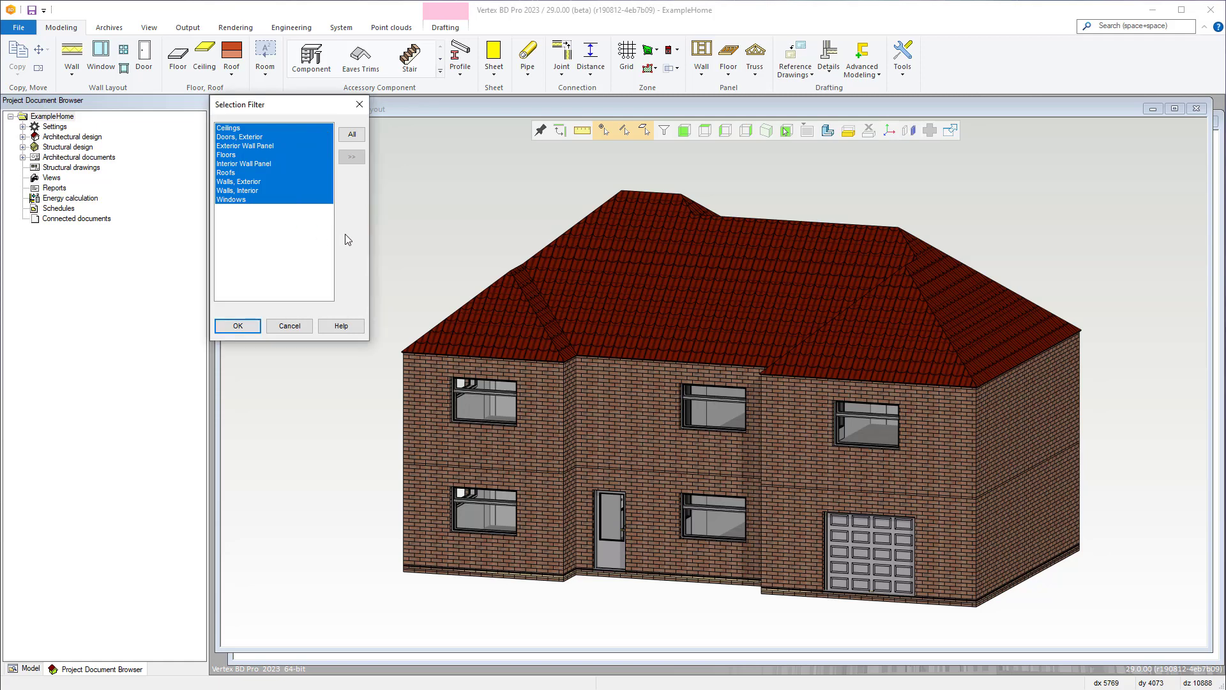
left_click(257, 163)
left_click(253, 191)
left_click(250, 200)
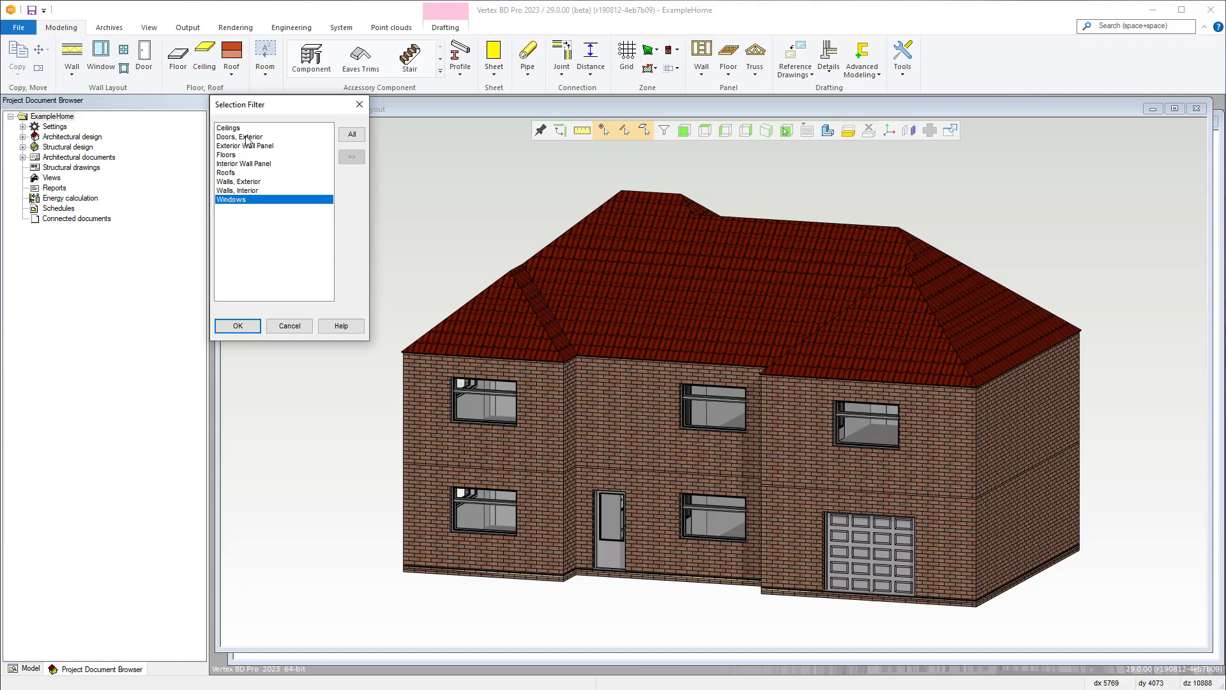
left_click(290, 327)
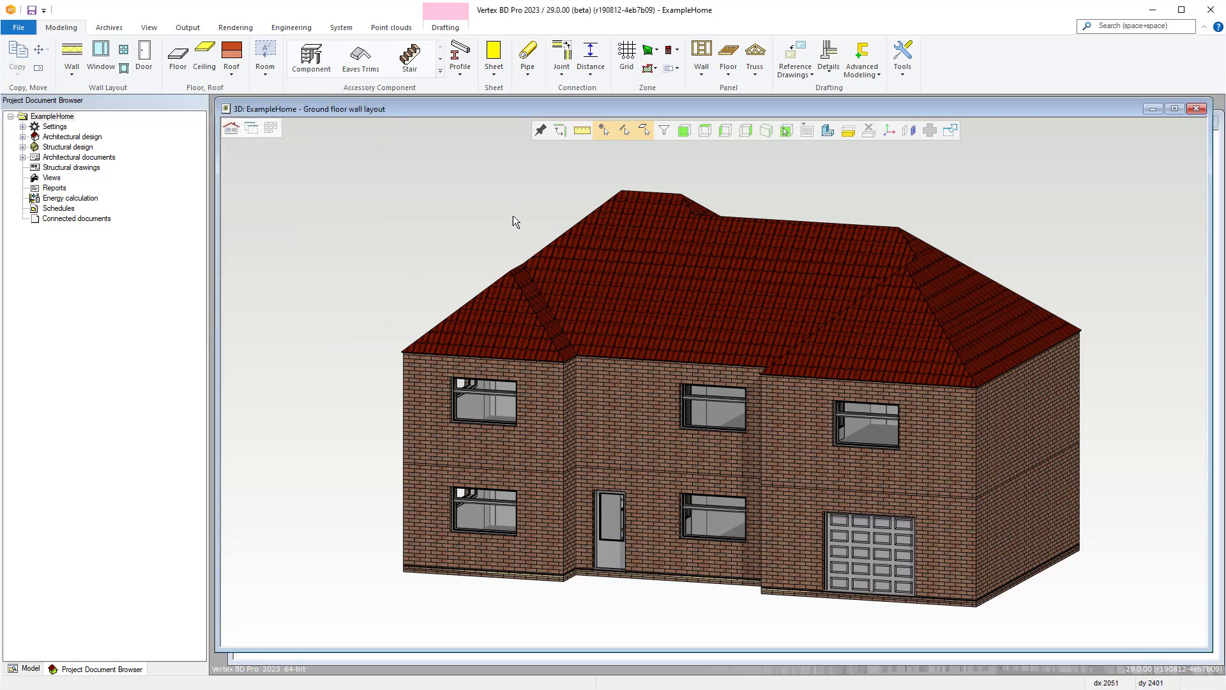
Step: Show the wall framing model and limit its selection filter to Wall Member, with the additional filtering properties expanded
left_click(231, 128)
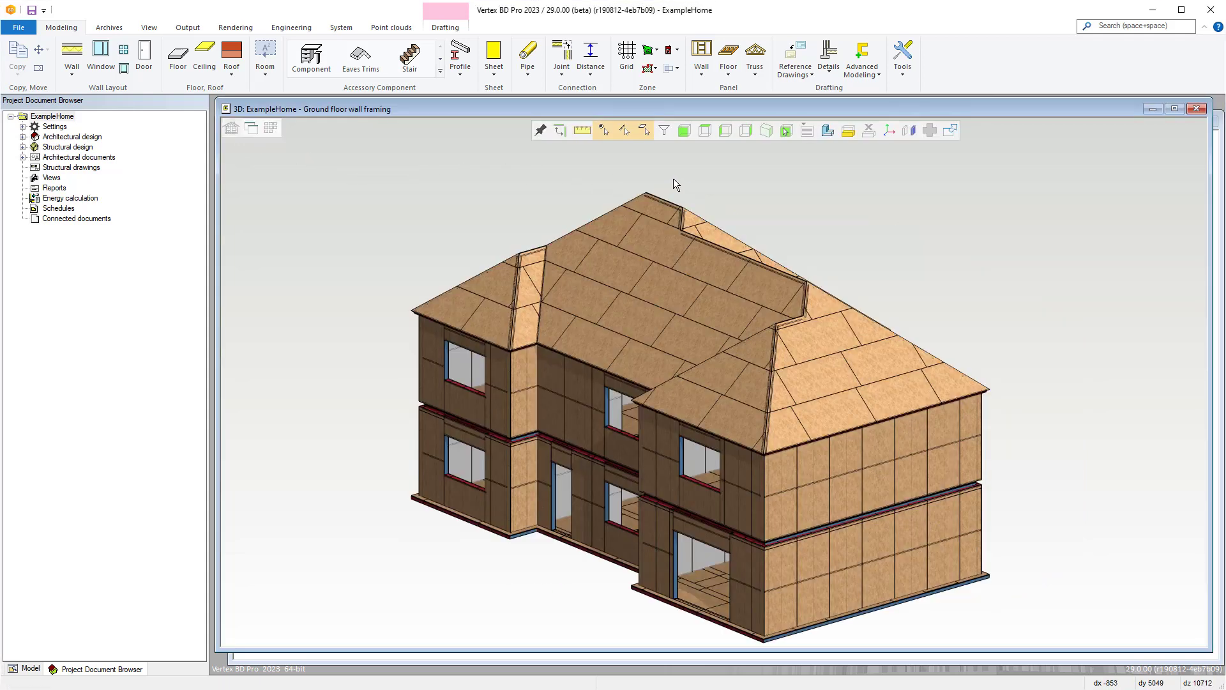
left_click(665, 130)
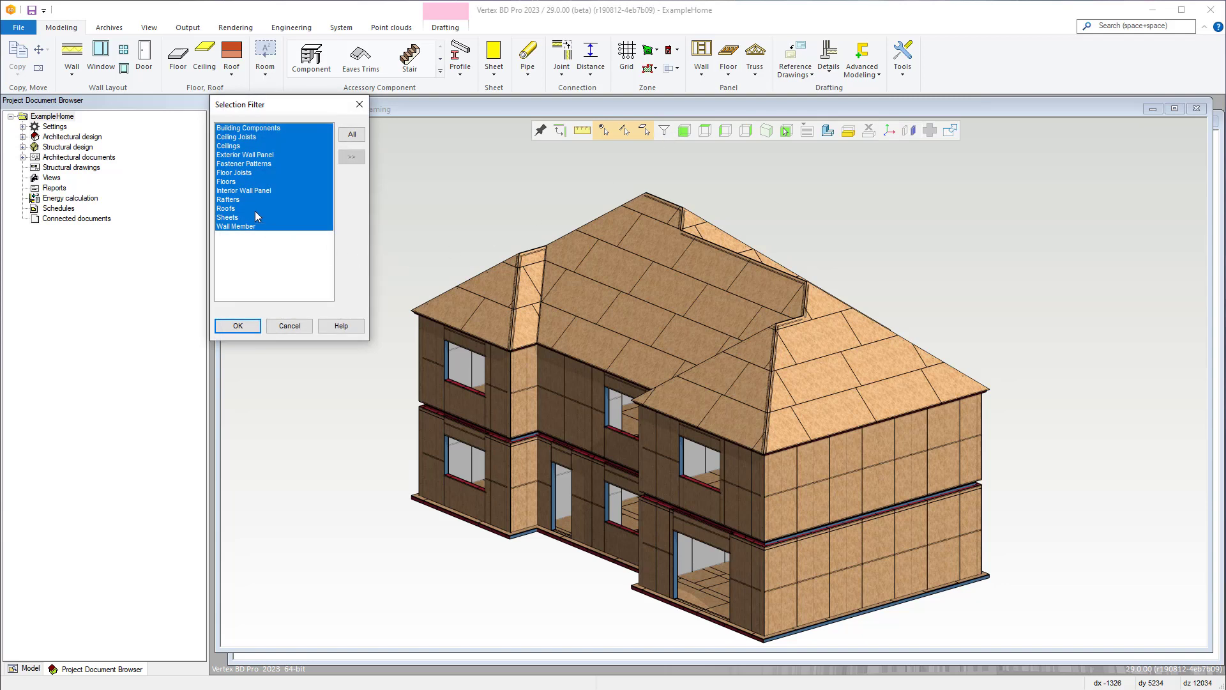
left_click(242, 192)
left_click(255, 227)
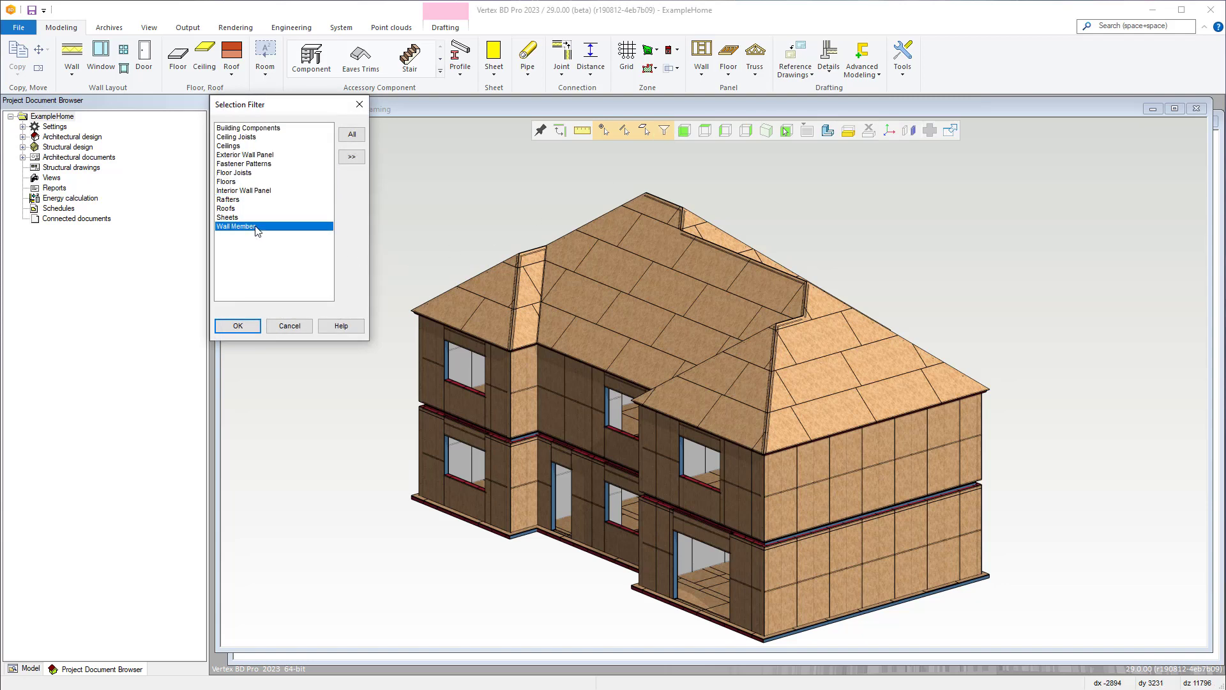
left_click(349, 161)
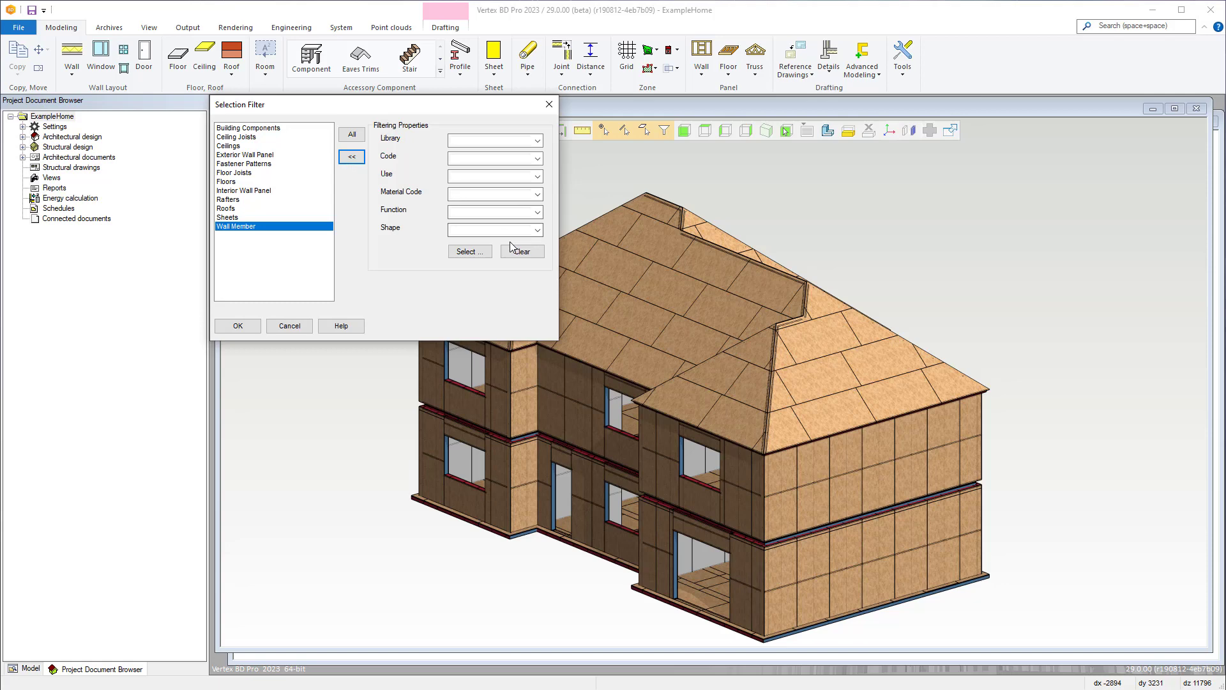
left_click(548, 104)
Step: Return to the wall layout model and view its 3D window undocked and maximized, closing the floating window at the end
left_click(236, 128)
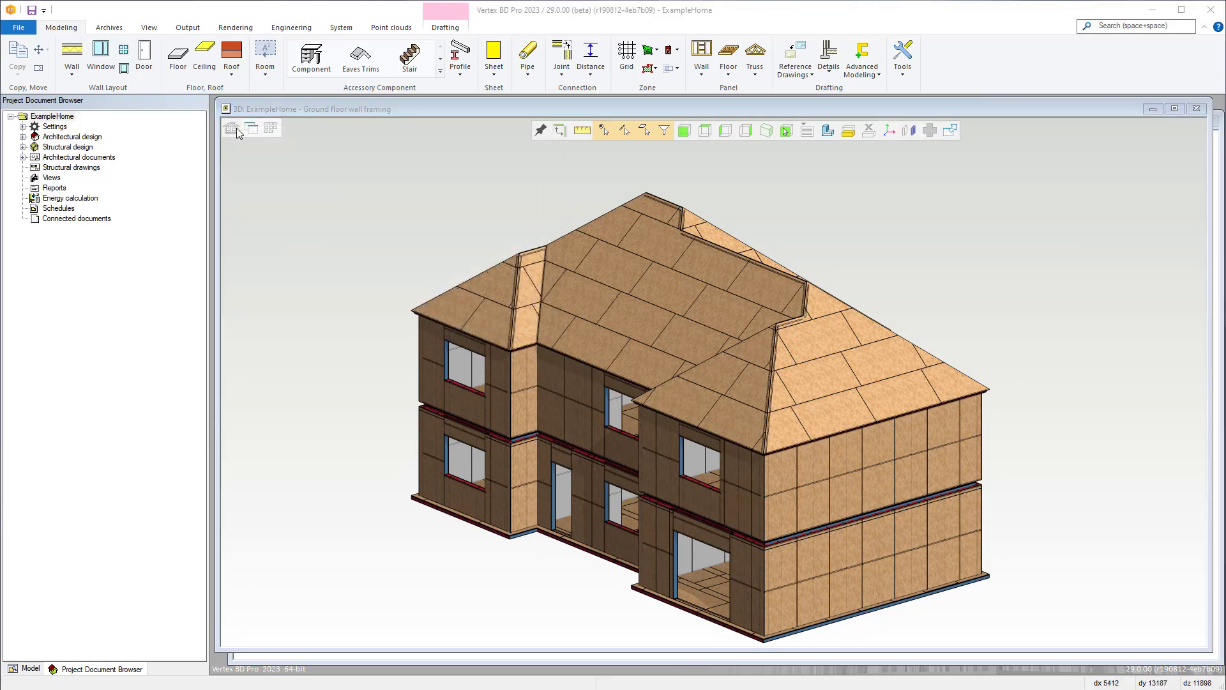
left_click(837, 130)
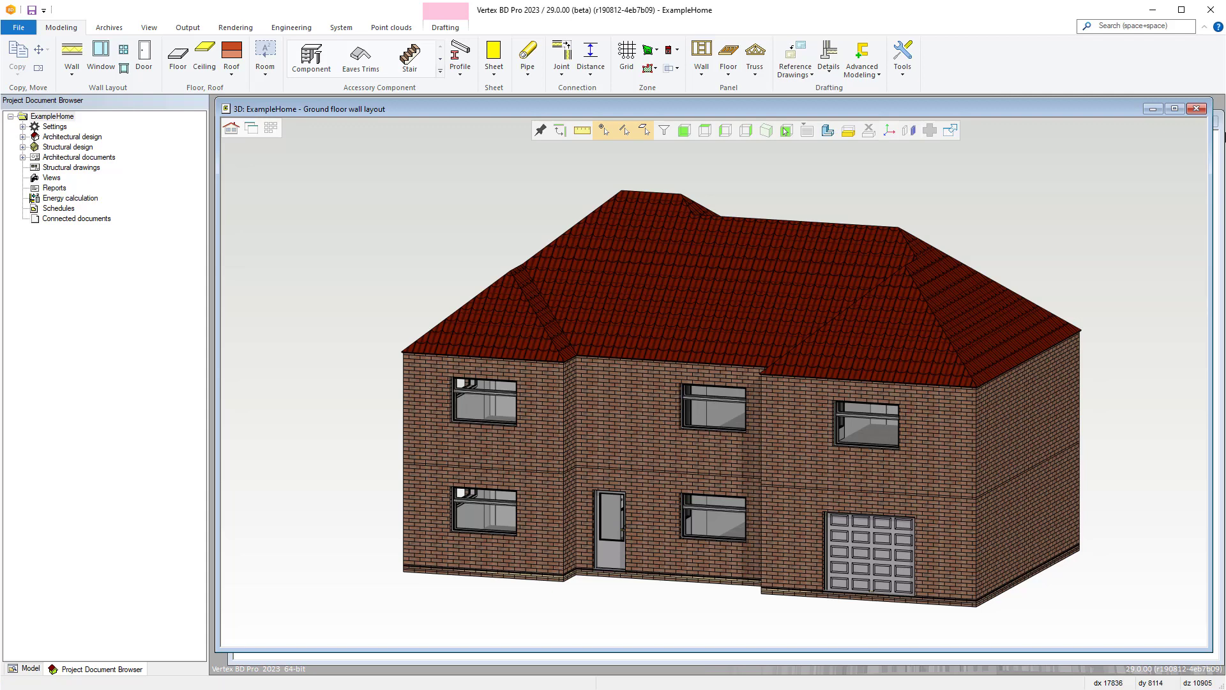
left_click(950, 130)
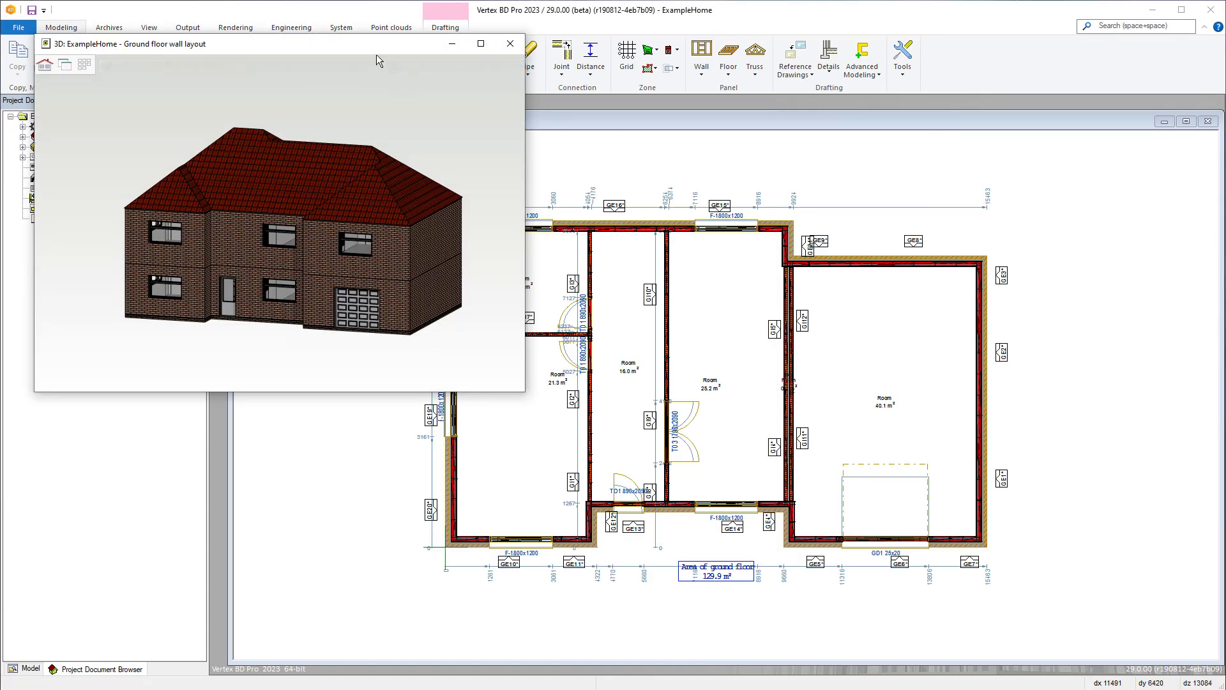
left_click_drag(377, 55, 555, 202)
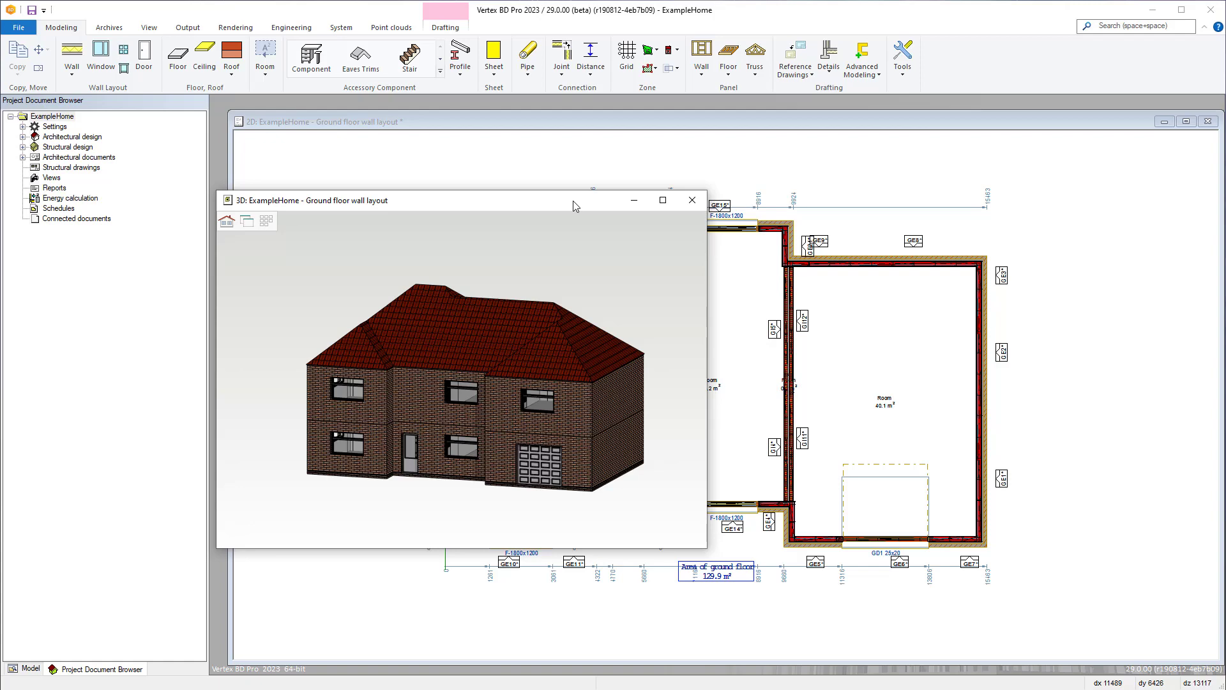
double_click(573, 200)
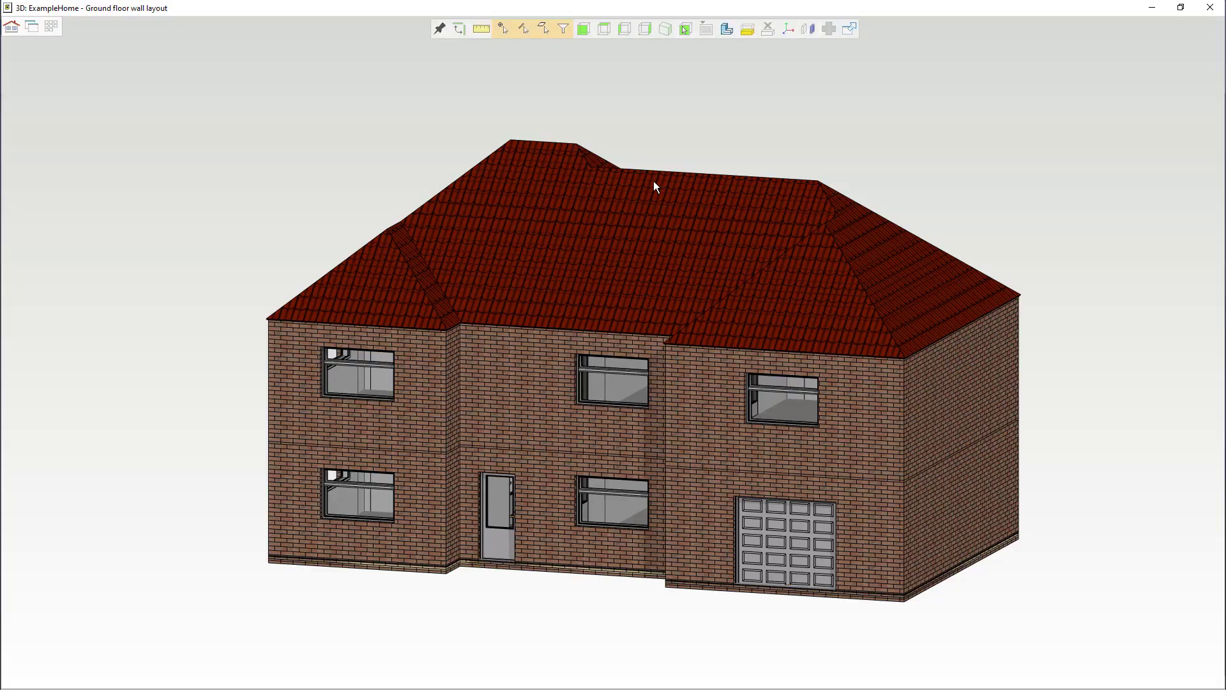
left_click(1210, 7)
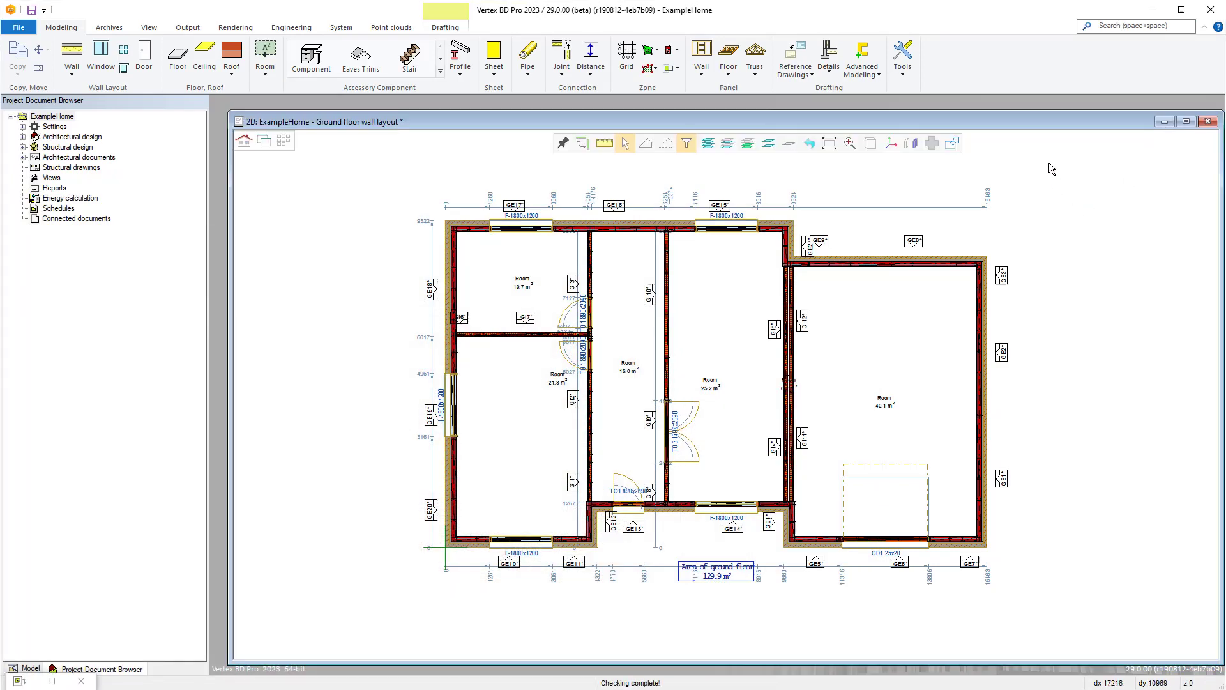
Step: Switch the project to the ground floor wall framing model and bring its 2D plan to the front
left_click(247, 146)
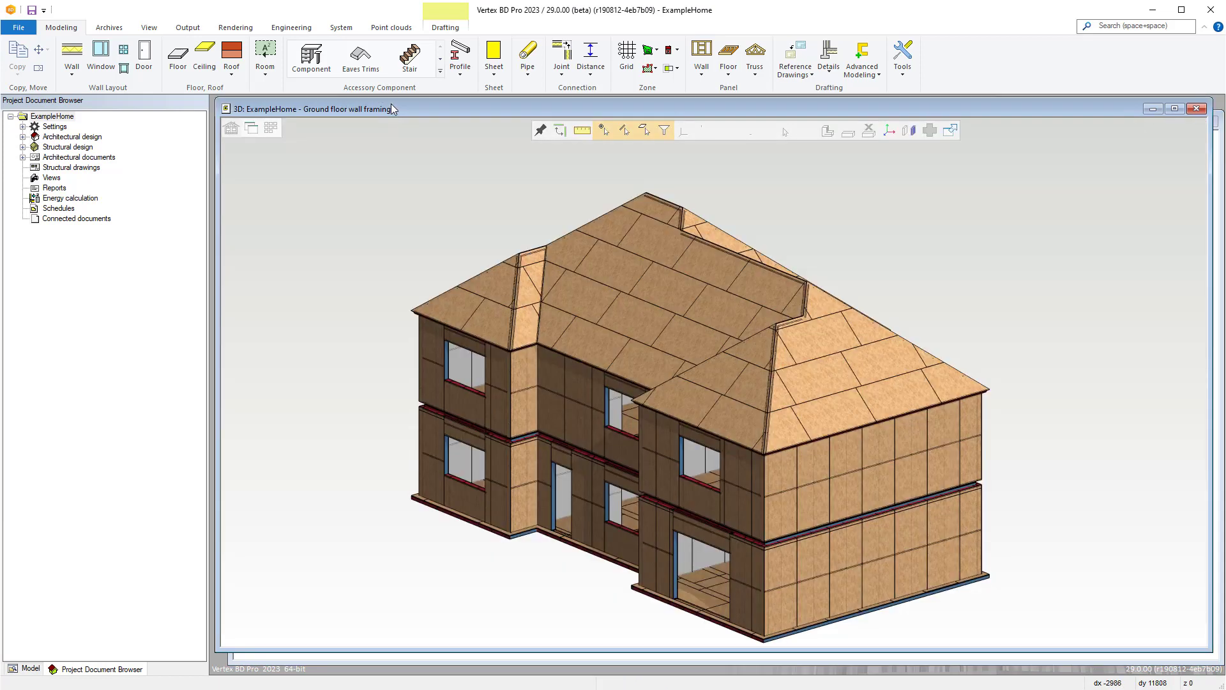
left_click(391, 109)
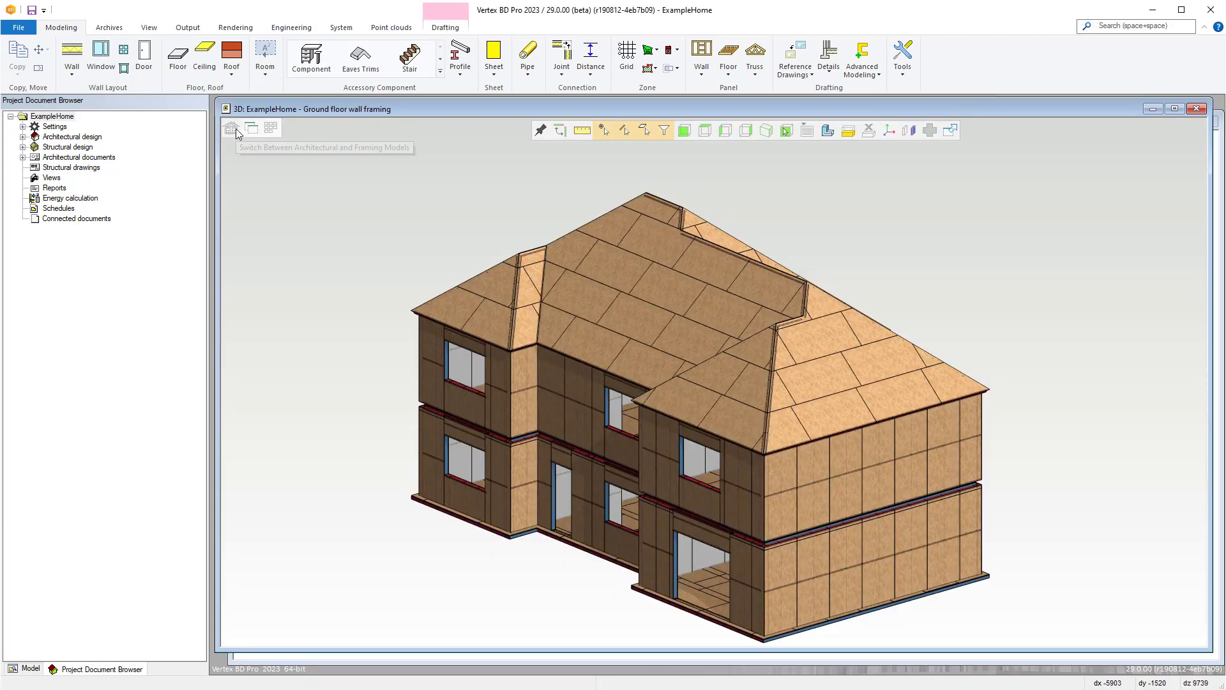
left_click(1220, 151)
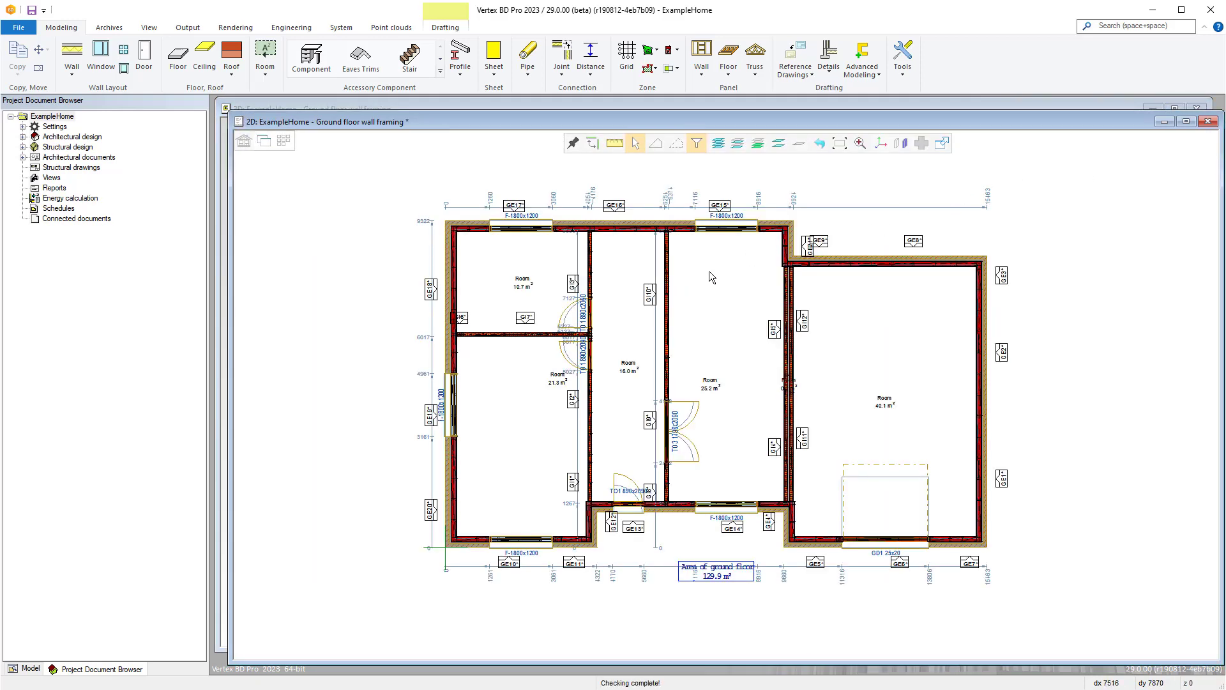
Step: Box-select the wall members along the wall between the middle room and the garage, and clear the selection
left_click_drag(718, 270, 875, 359)
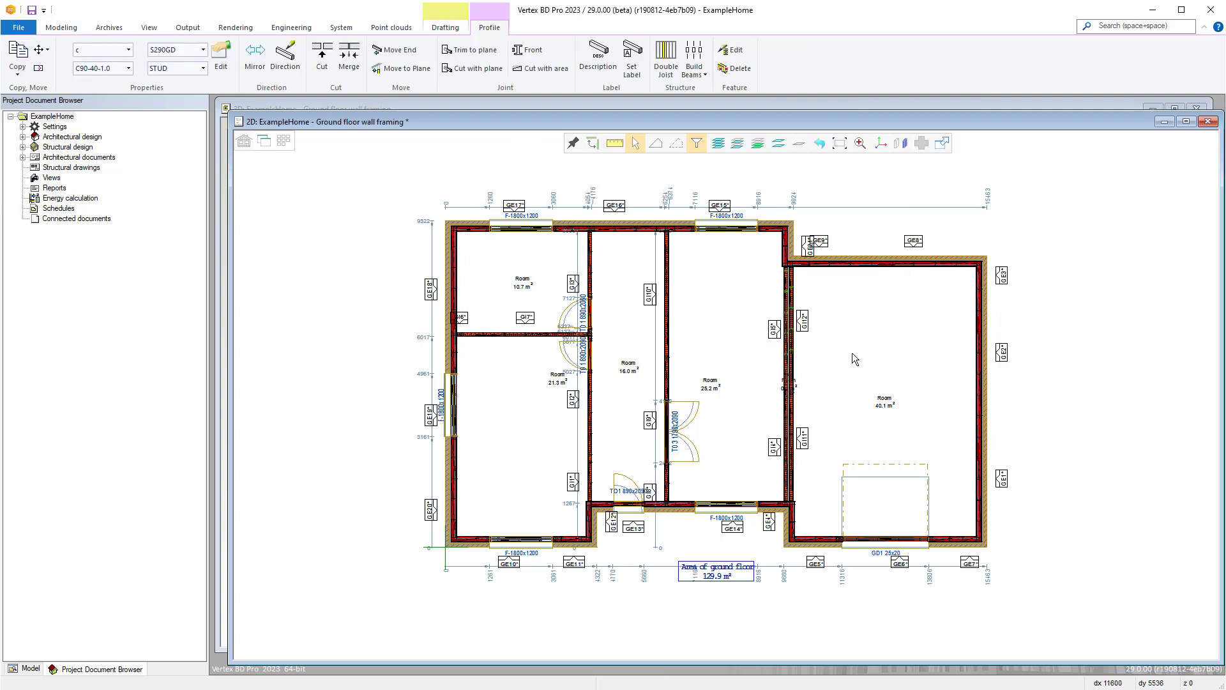
key("Escape")
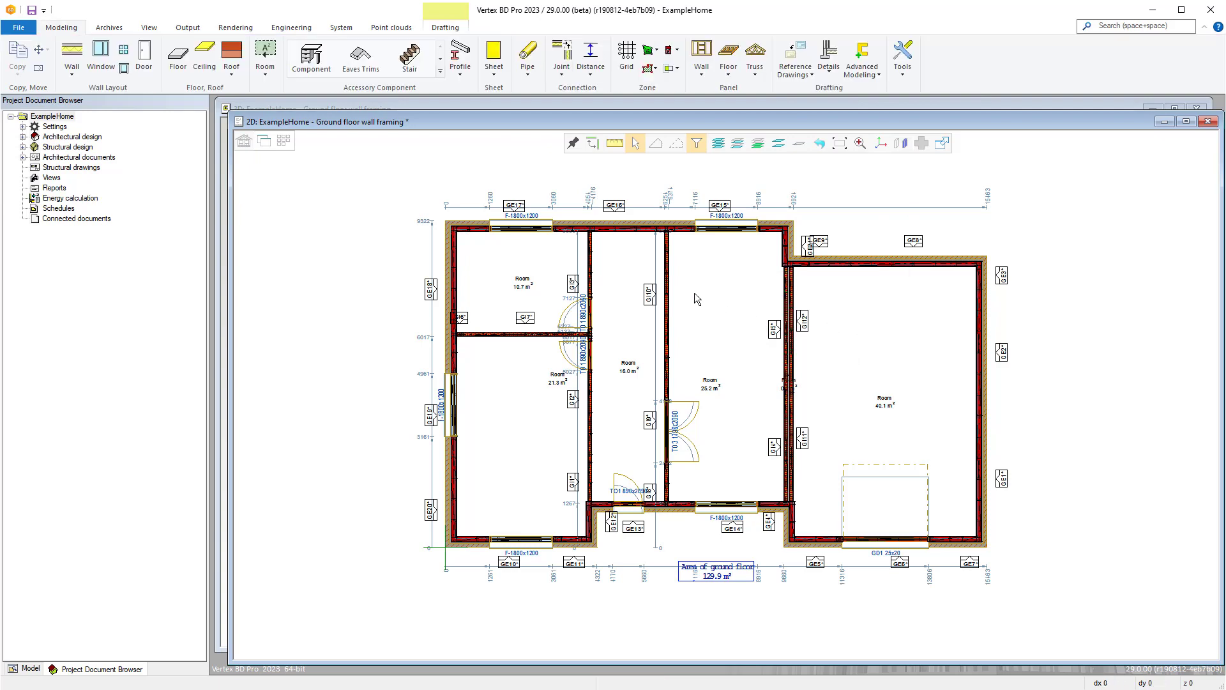
Step: Outline a four-point selection polygon with the solid-outline range mode across the wall beside the garage, and clear the selection
left_click(656, 144)
left_click(761, 288)
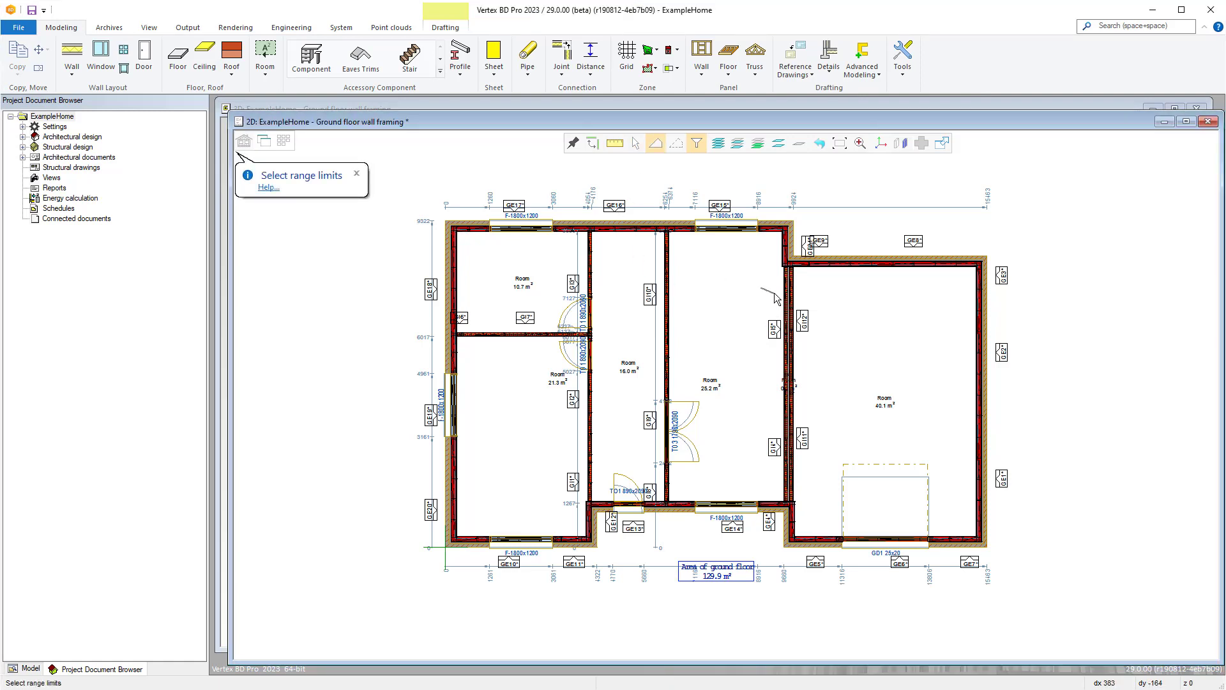
left_click(876, 324)
left_click(848, 378)
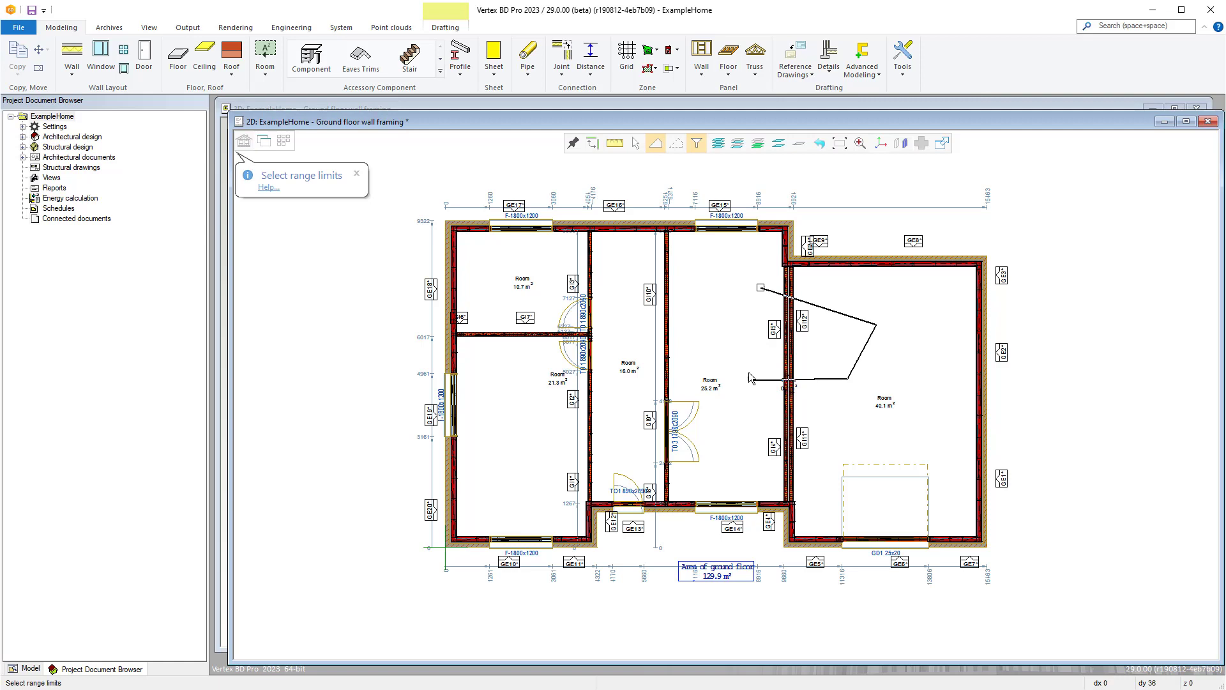
left_click(748, 378)
left_click(761, 288)
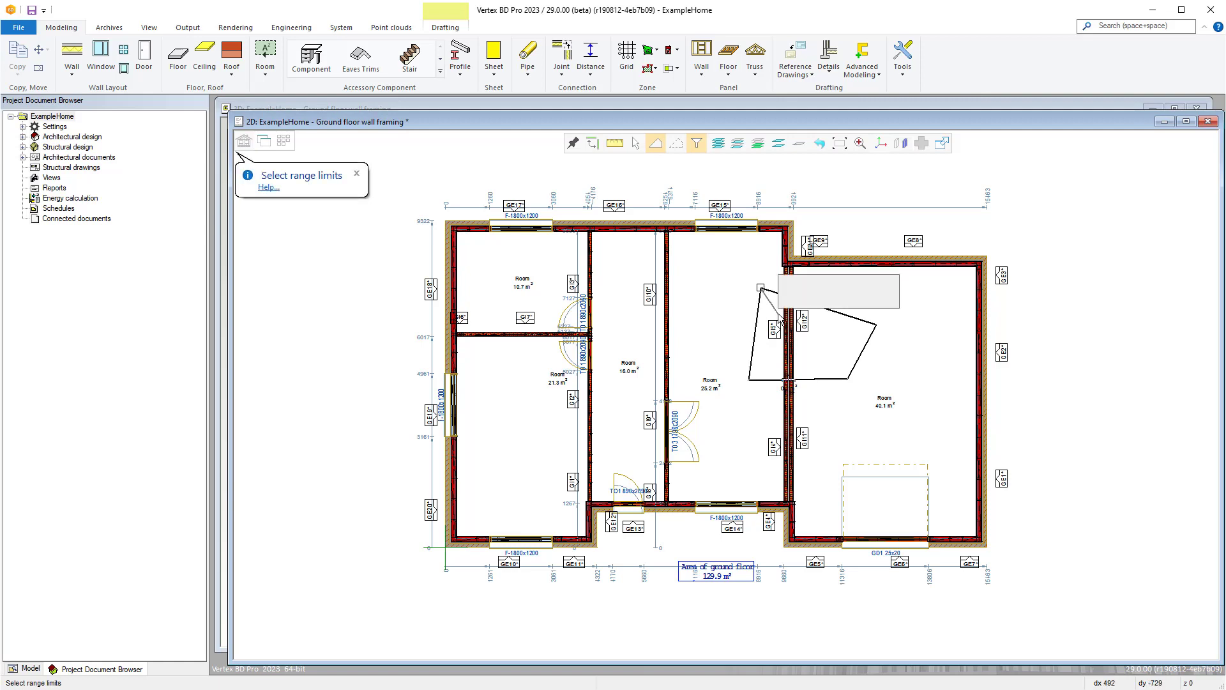
left_click(764, 316)
right_click(761, 287)
key("Escape")
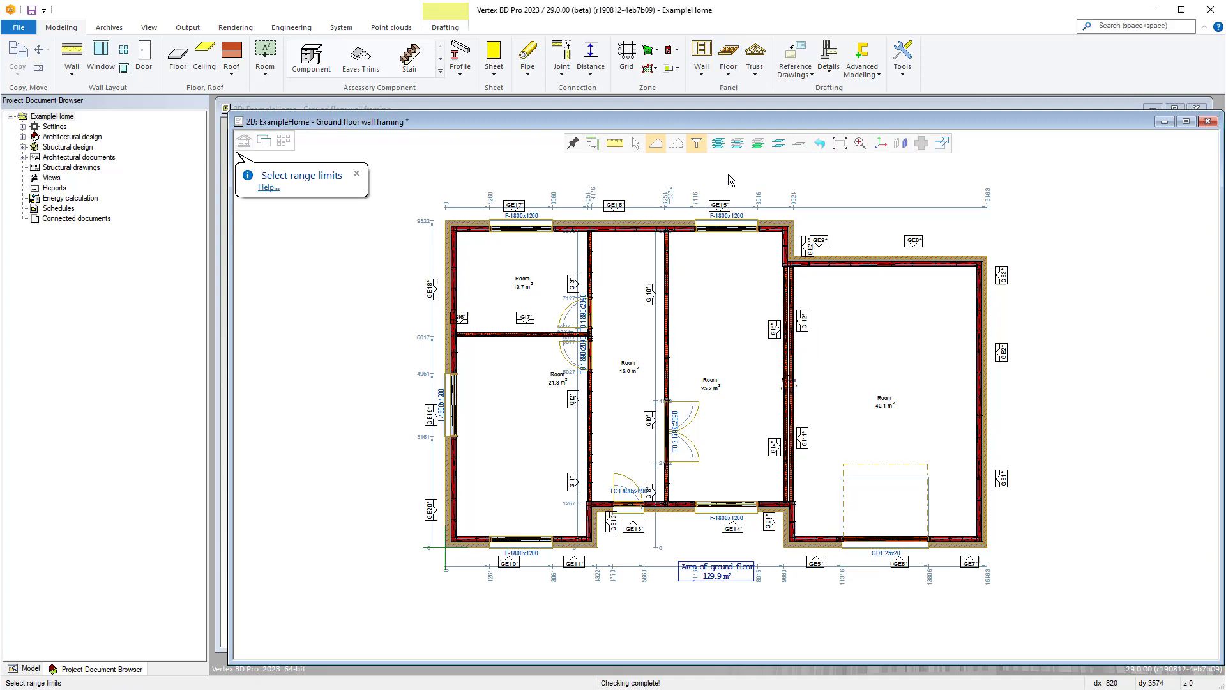
Step: Outline a selection polygon with the dashed-outline range mode across the wall between the 25.2 m² room and the garage, and clear the selection
left_click(674, 145)
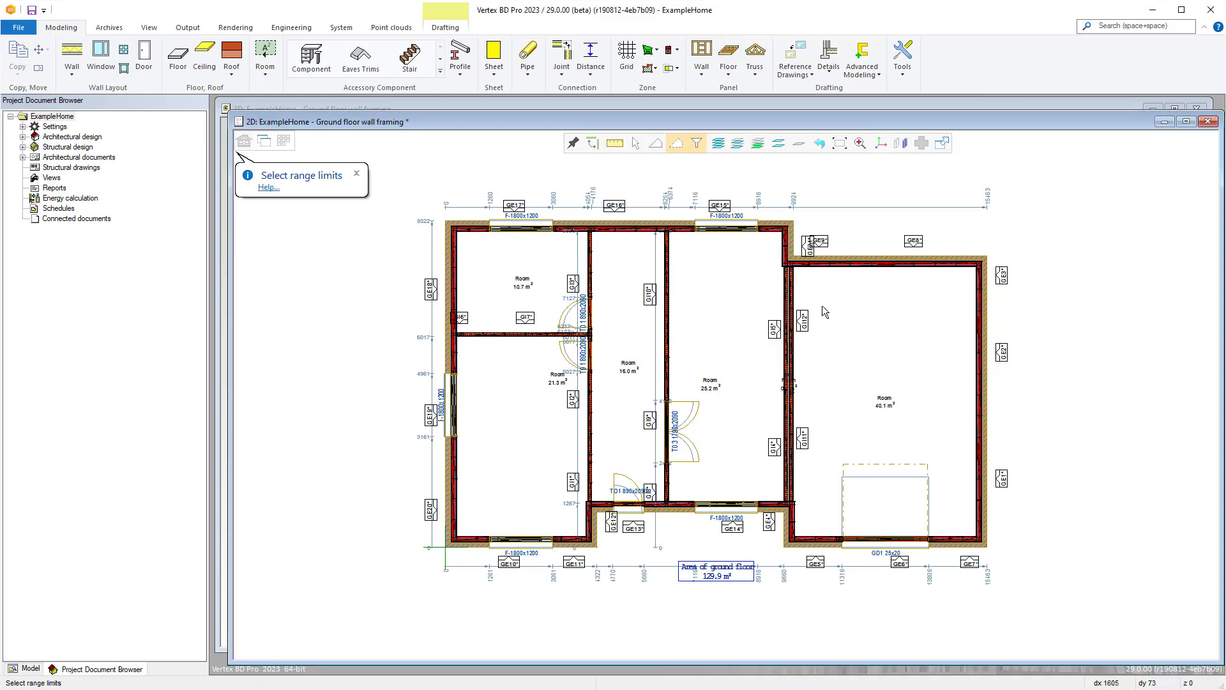
left_click(843, 298)
left_click(868, 356)
left_click(755, 404)
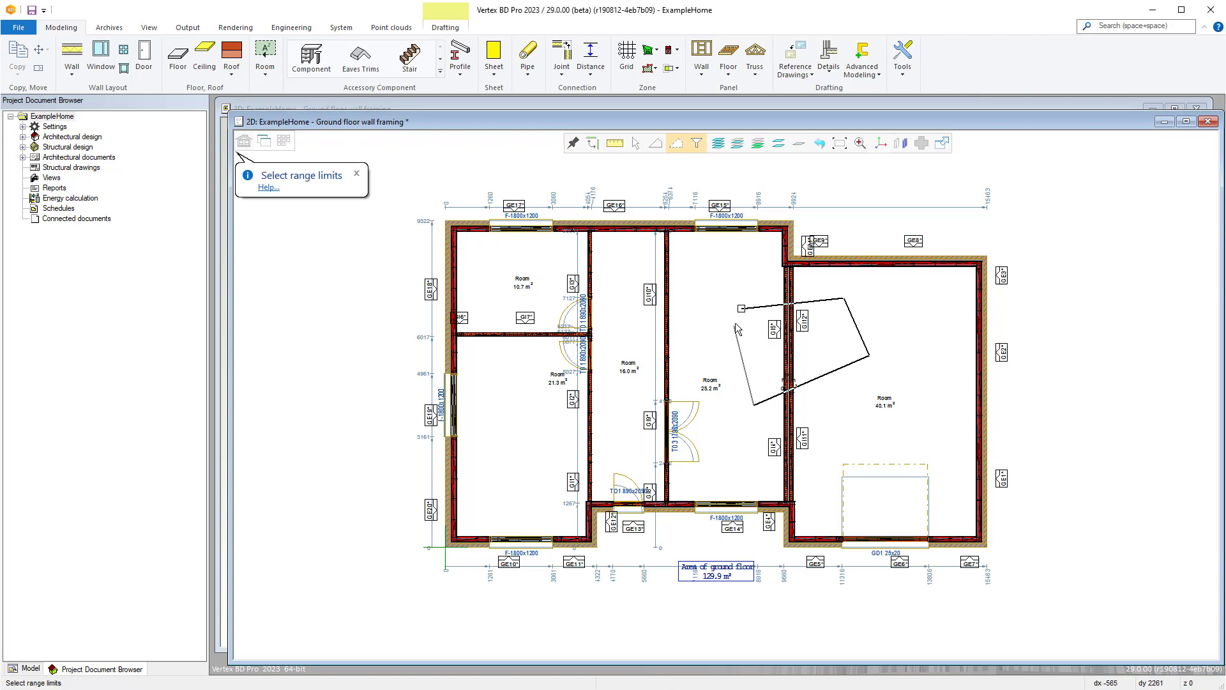
left_click(824, 332)
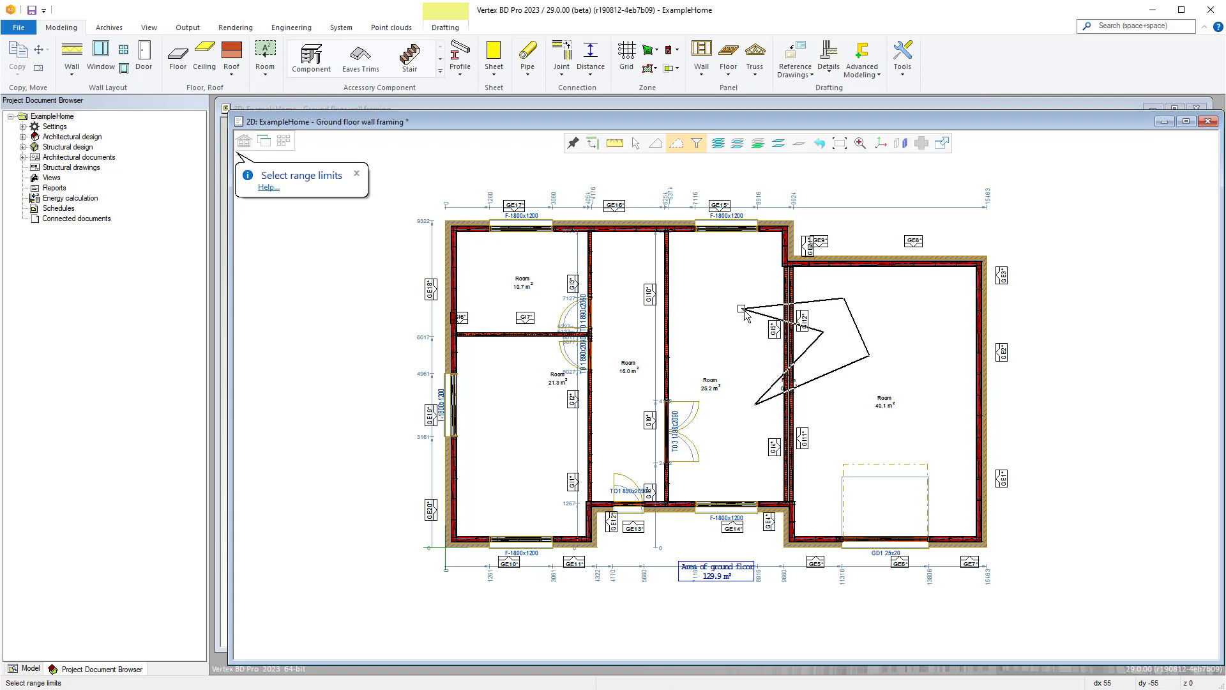
right_click(745, 310)
left_click(740, 311)
key("Escape")
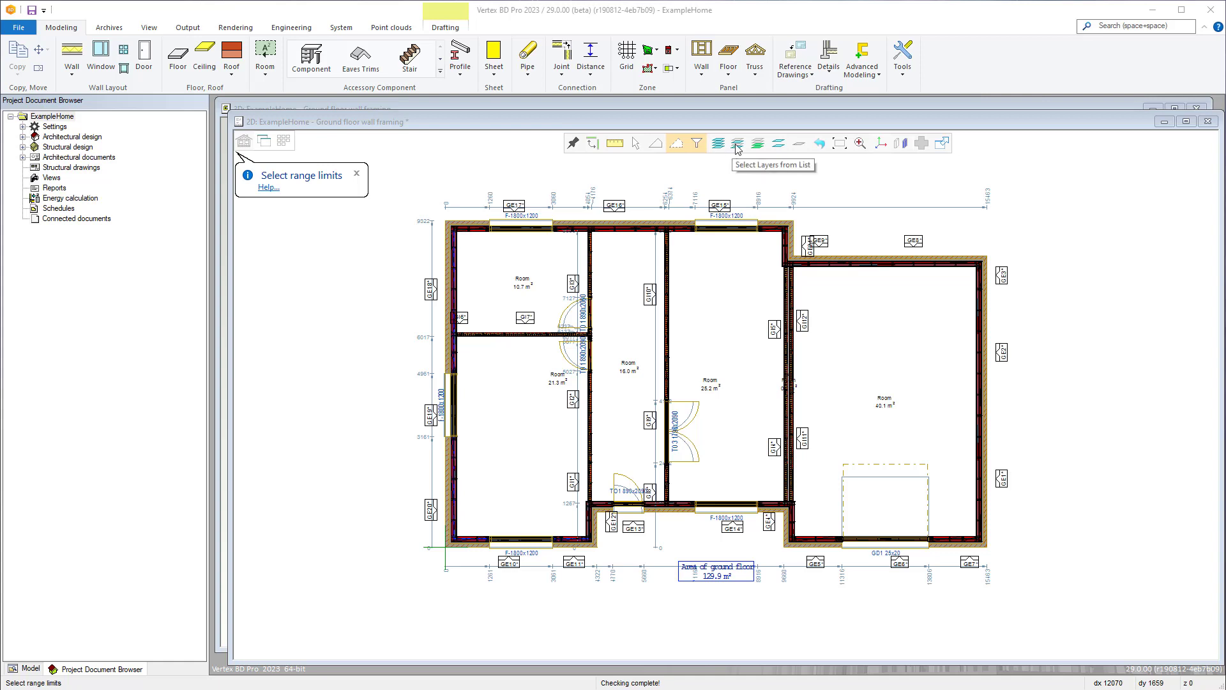
Step: Toggle the Wall Insulation layer off and on in the drawing-specific layer list, and activate the All layer group
left_click(736, 144)
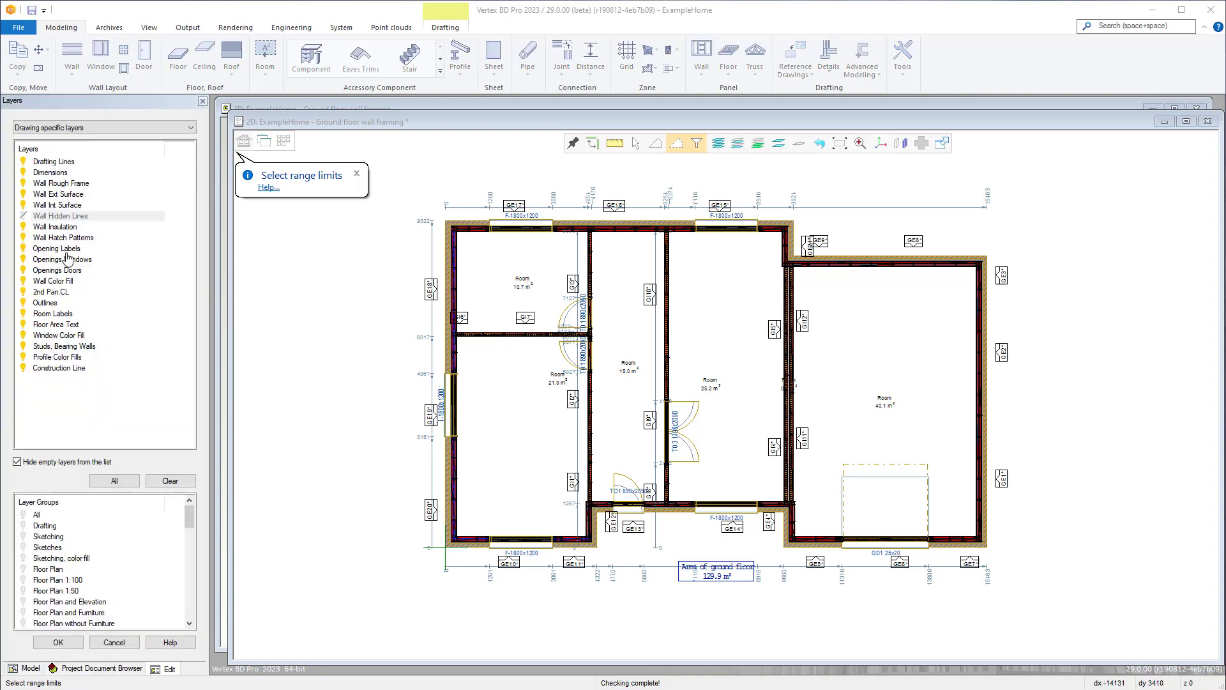
left_click(23, 228)
left_click(23, 228)
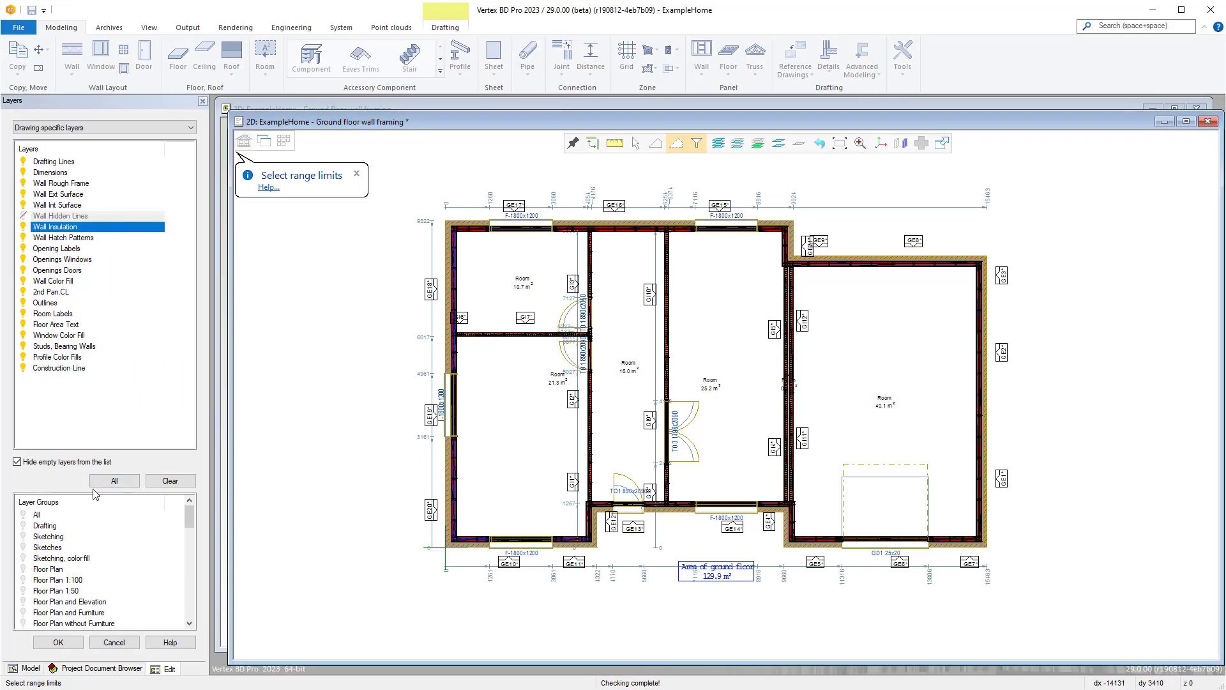
left_click(93, 128)
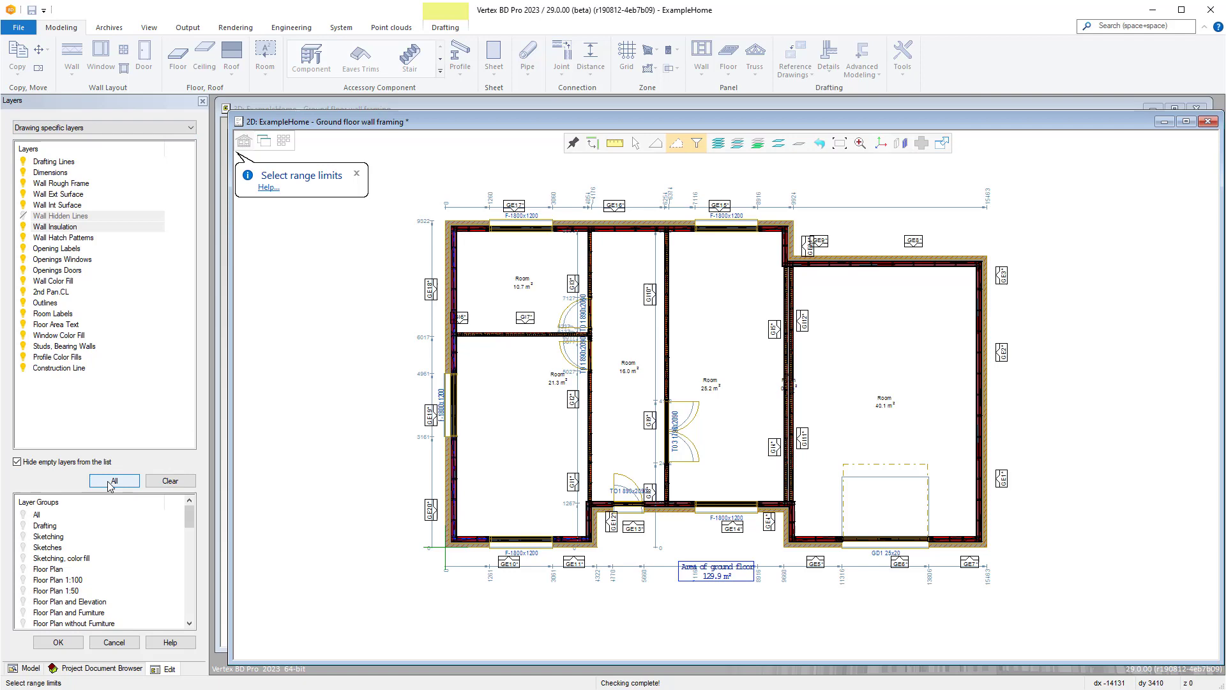
left_click(35, 515)
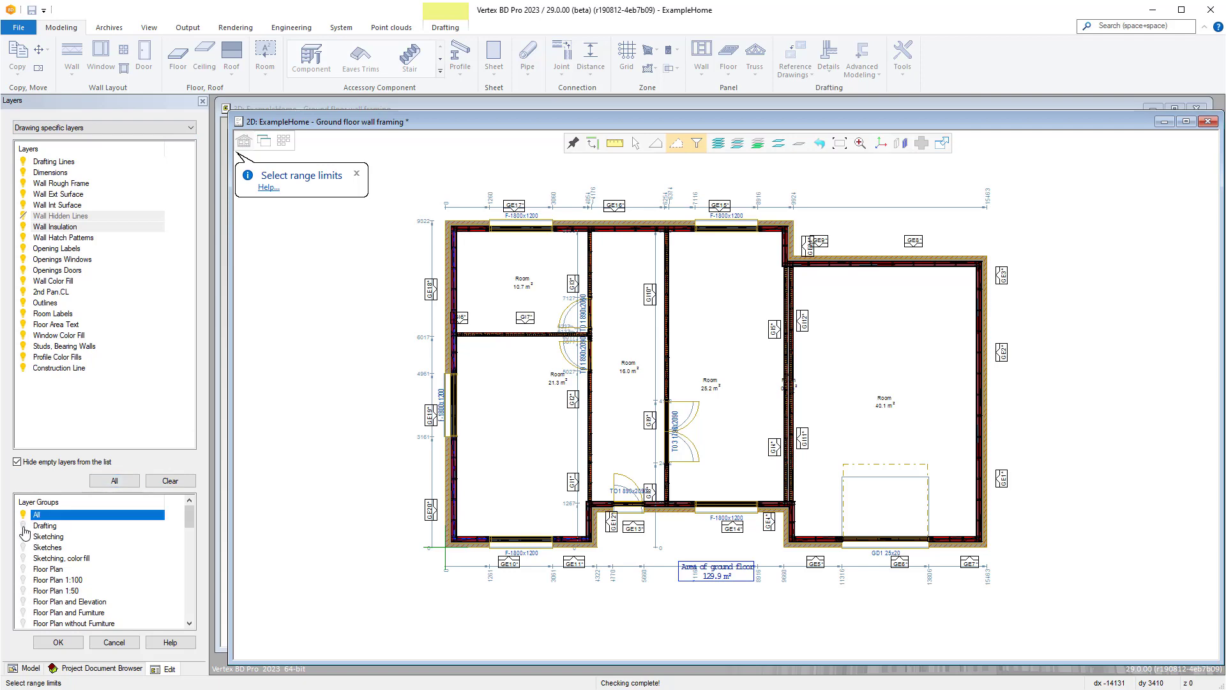
left_click(44, 525)
left_click(27, 515)
Step: Show the list of preset layer views, and try the Switch layers OFF by element and Hidden Layers On/Off tools on the 2D plan
left_click(758, 145)
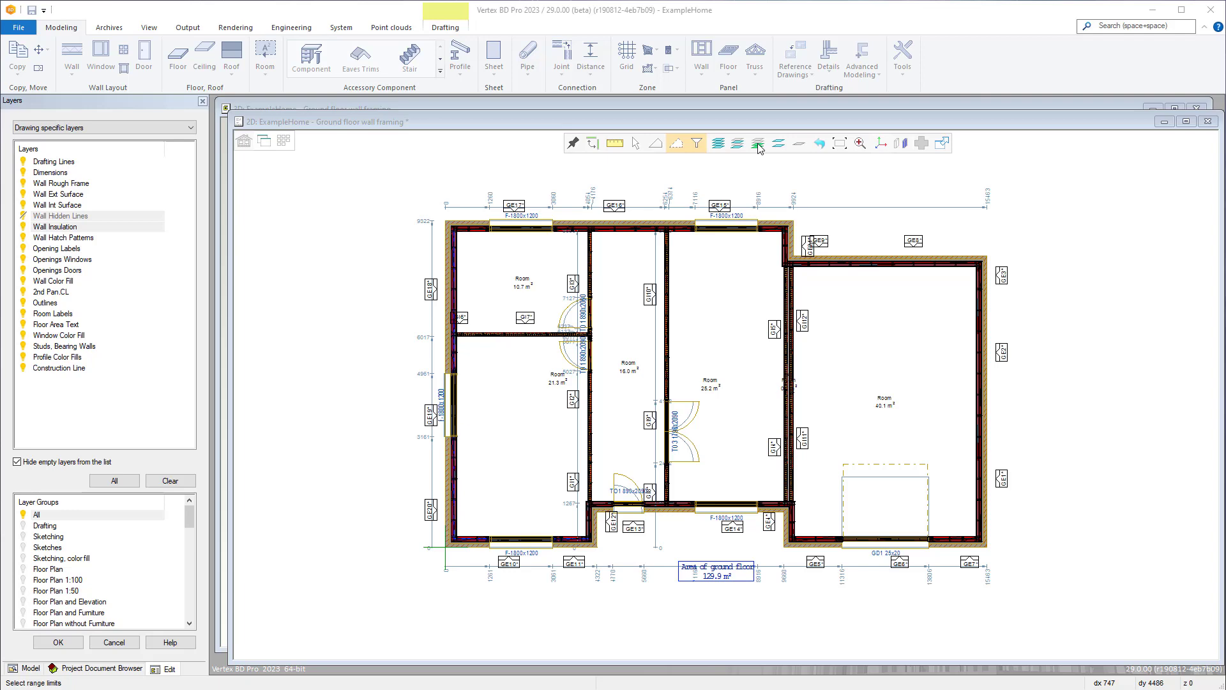
left_click(758, 145)
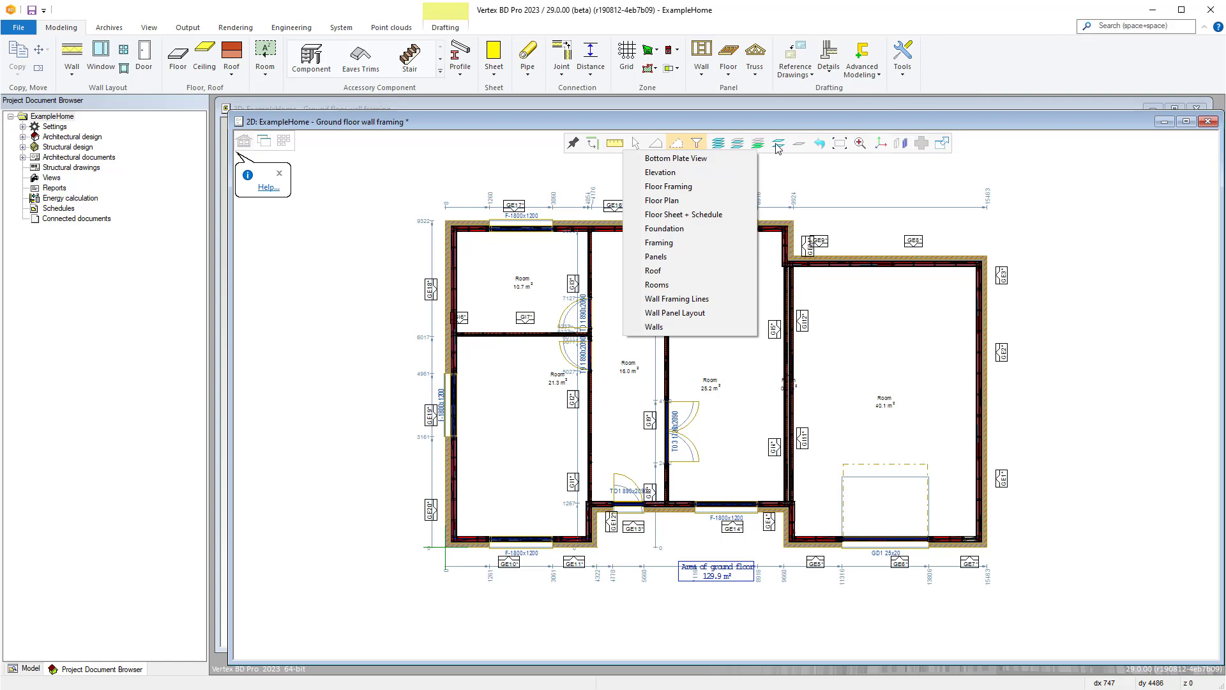
left_click(778, 146)
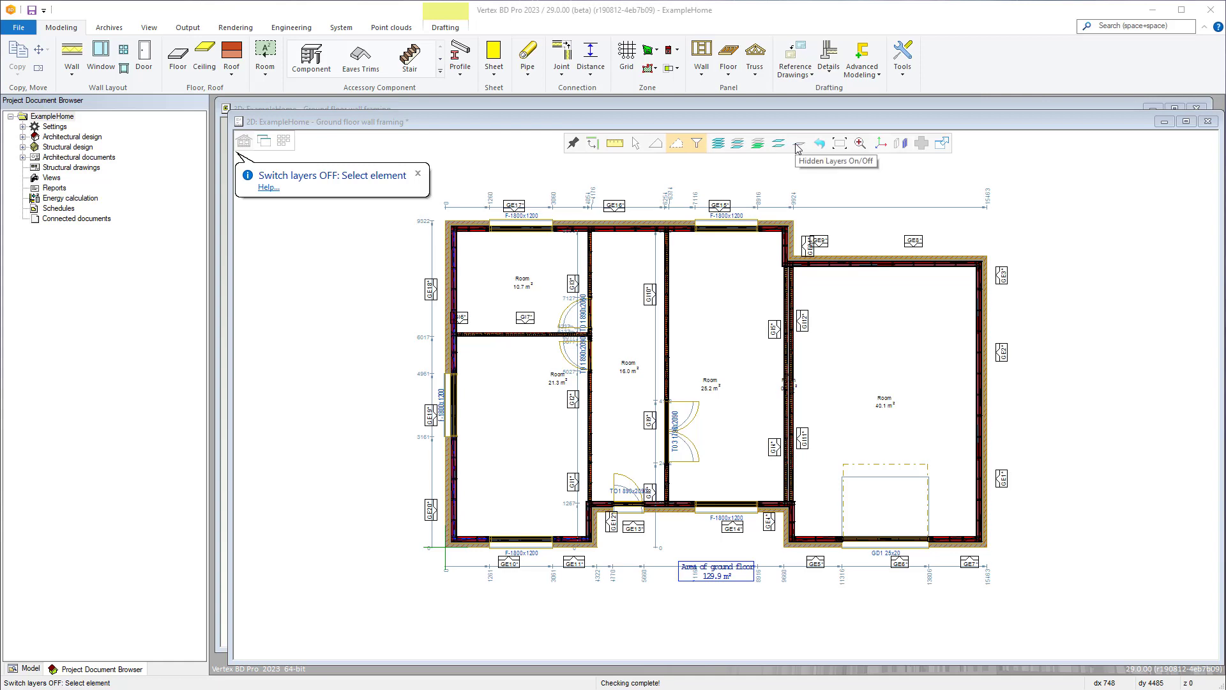
left_click(798, 146)
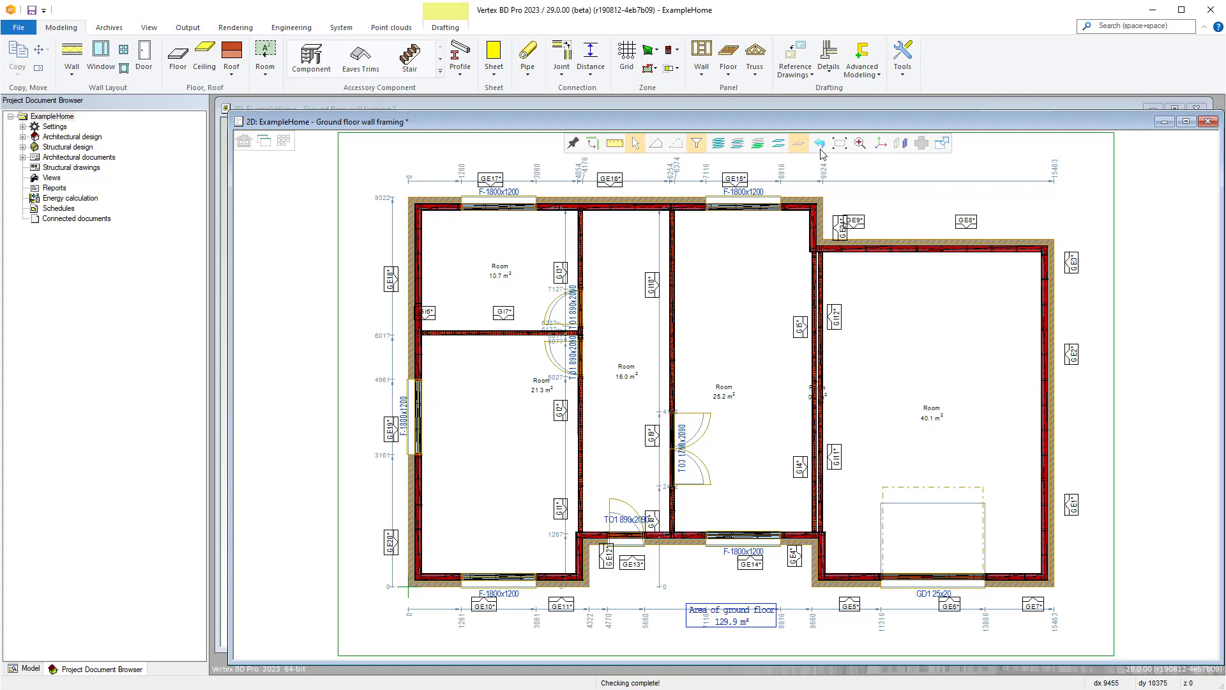
left_click(821, 149)
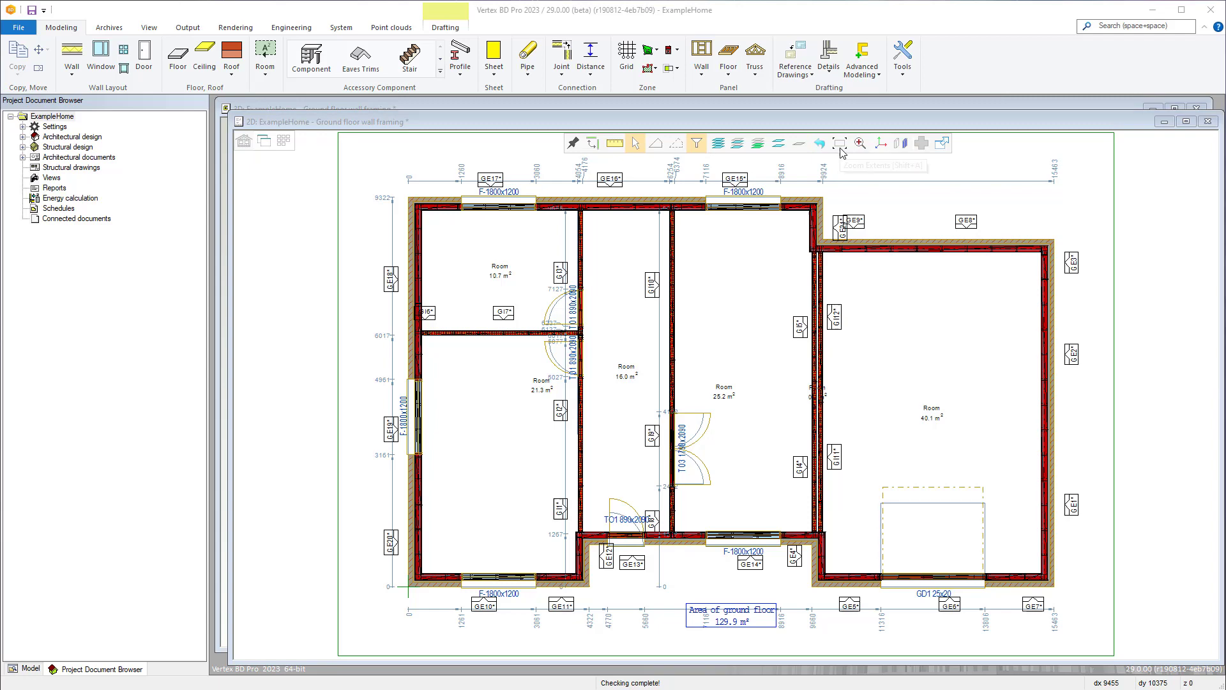
Step: Zoom a window around the double door between the 16.0 m² and 25.2 m² rooms, and restore the full plan extents
left_click(841, 148)
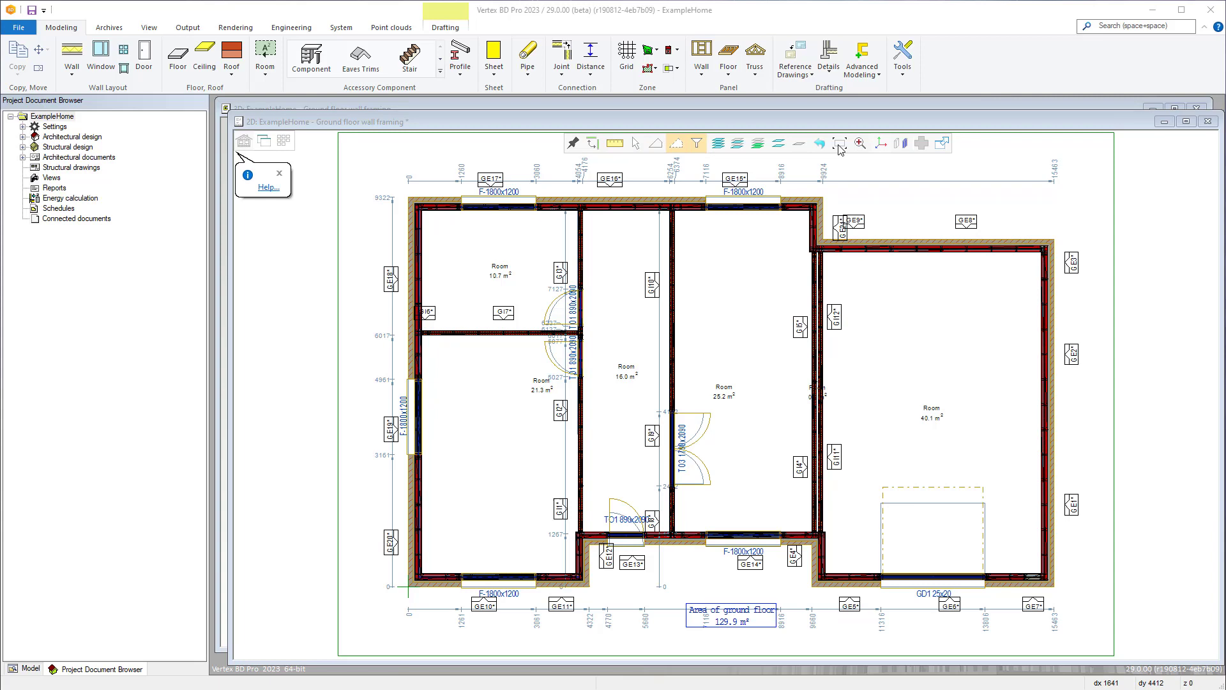
left_click(840, 146)
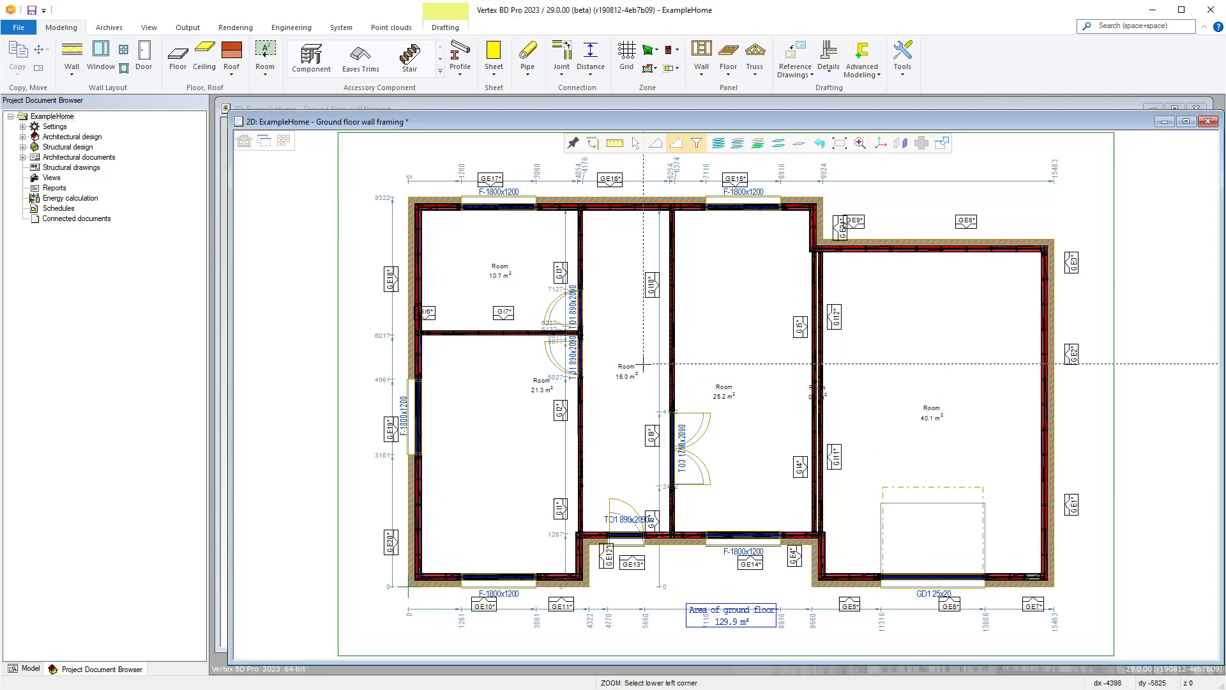
left_click(634, 333)
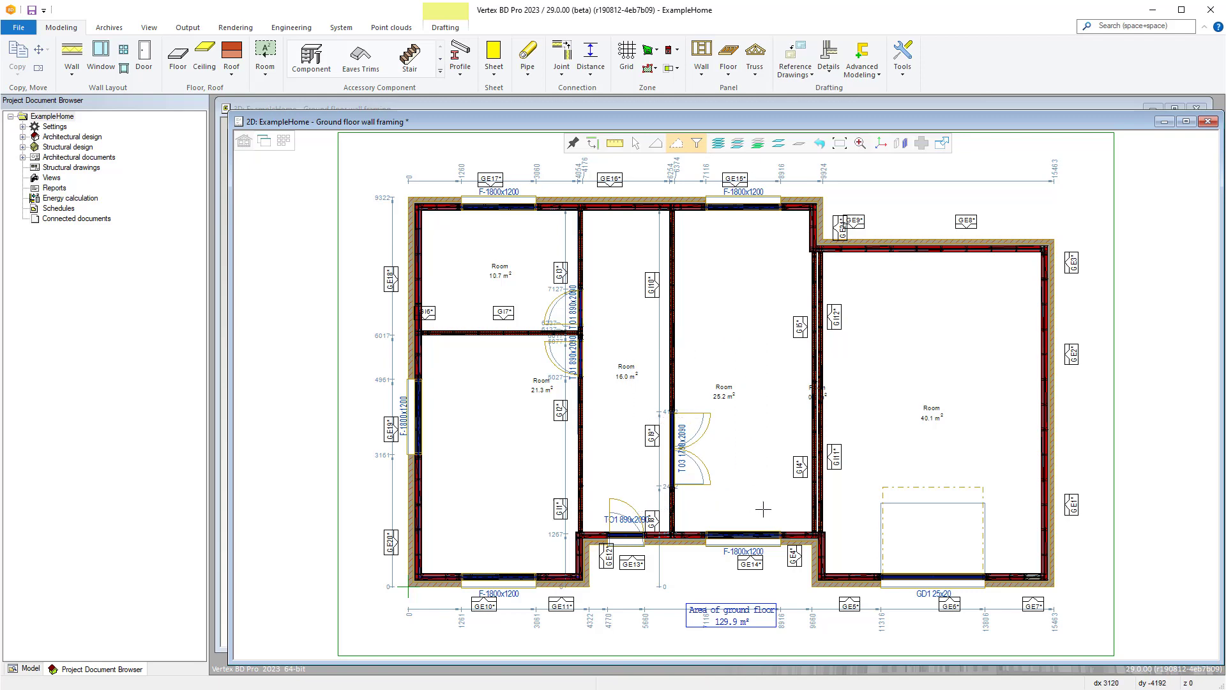
left_click(764, 507)
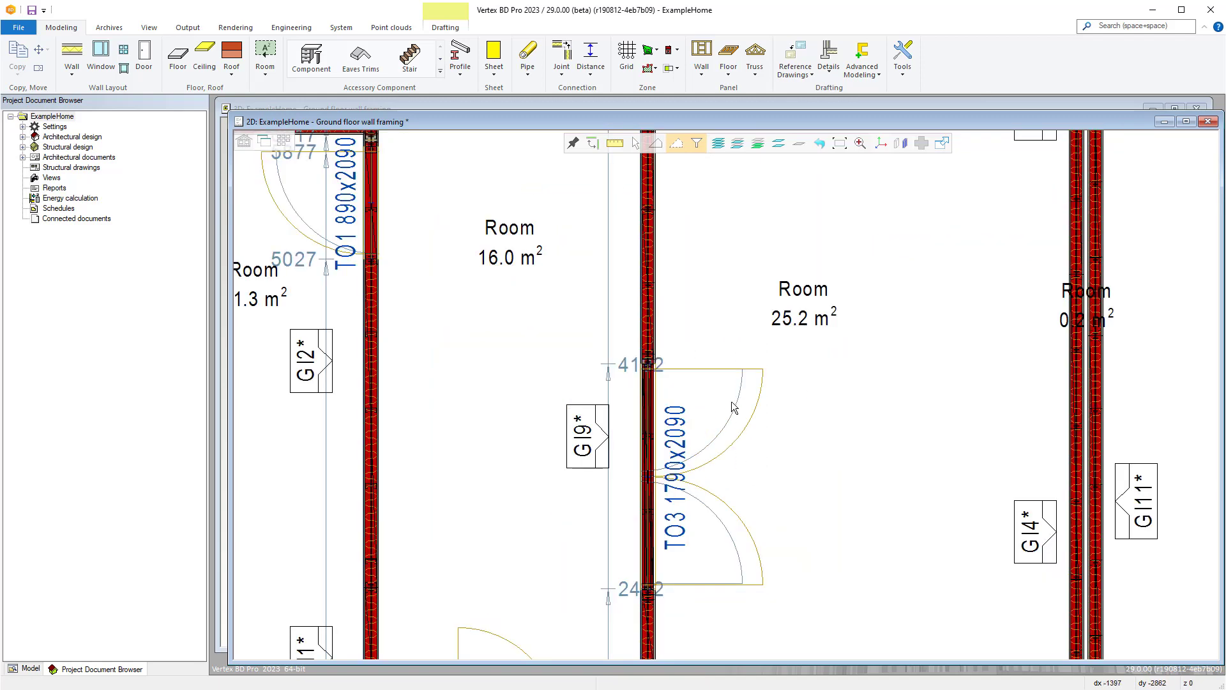
left_click(840, 144)
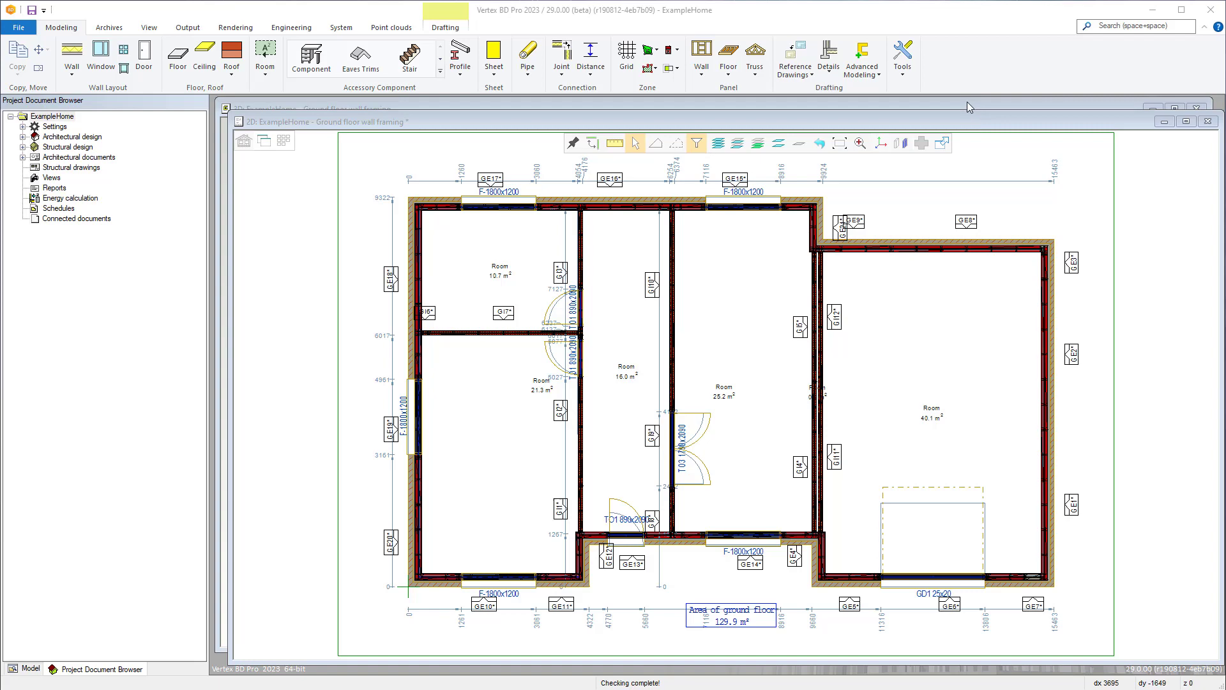
Step: Bring the 3D window of the ground floor wall framing to the front and toggle its three selection-type options off and back on
left_click(969, 107)
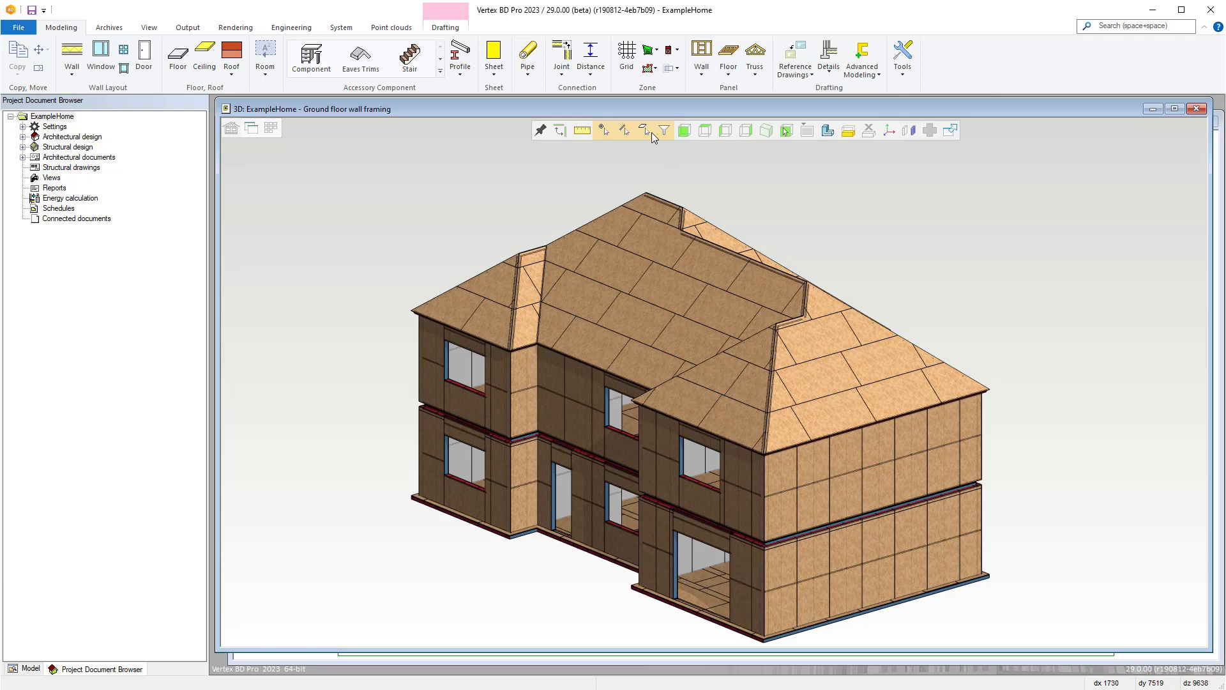
left_click(603, 131)
left_click(605, 132)
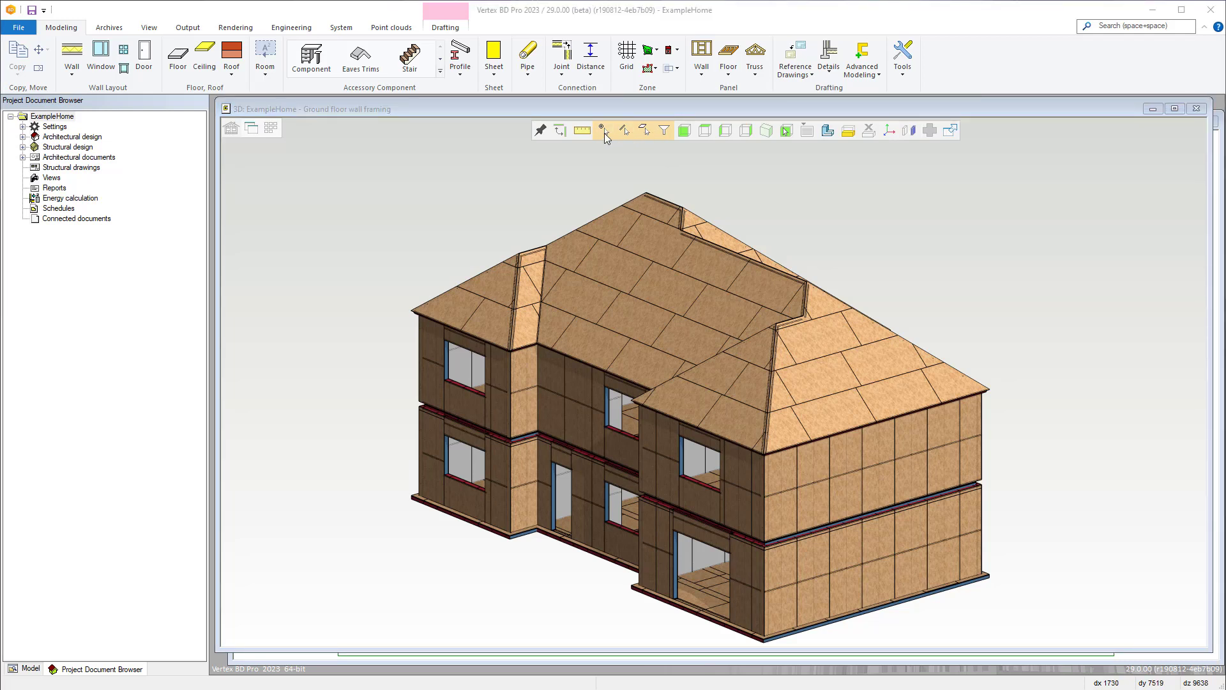
left_click(623, 133)
left_click(641, 134)
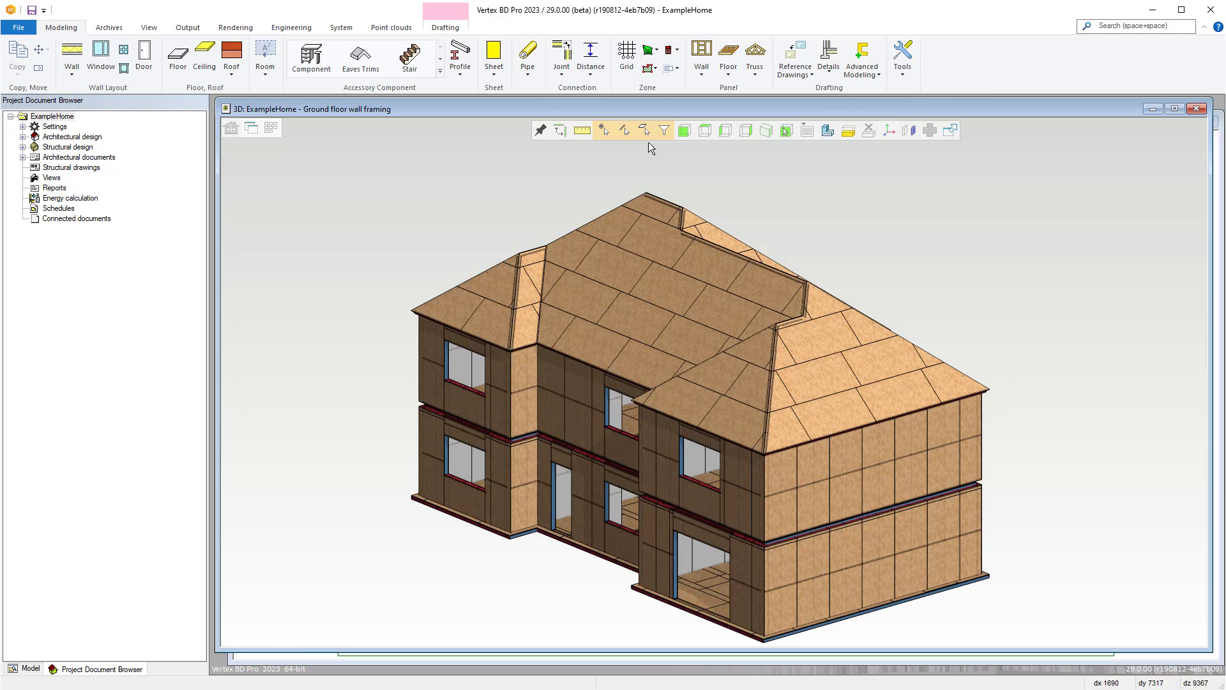
left_click(643, 133)
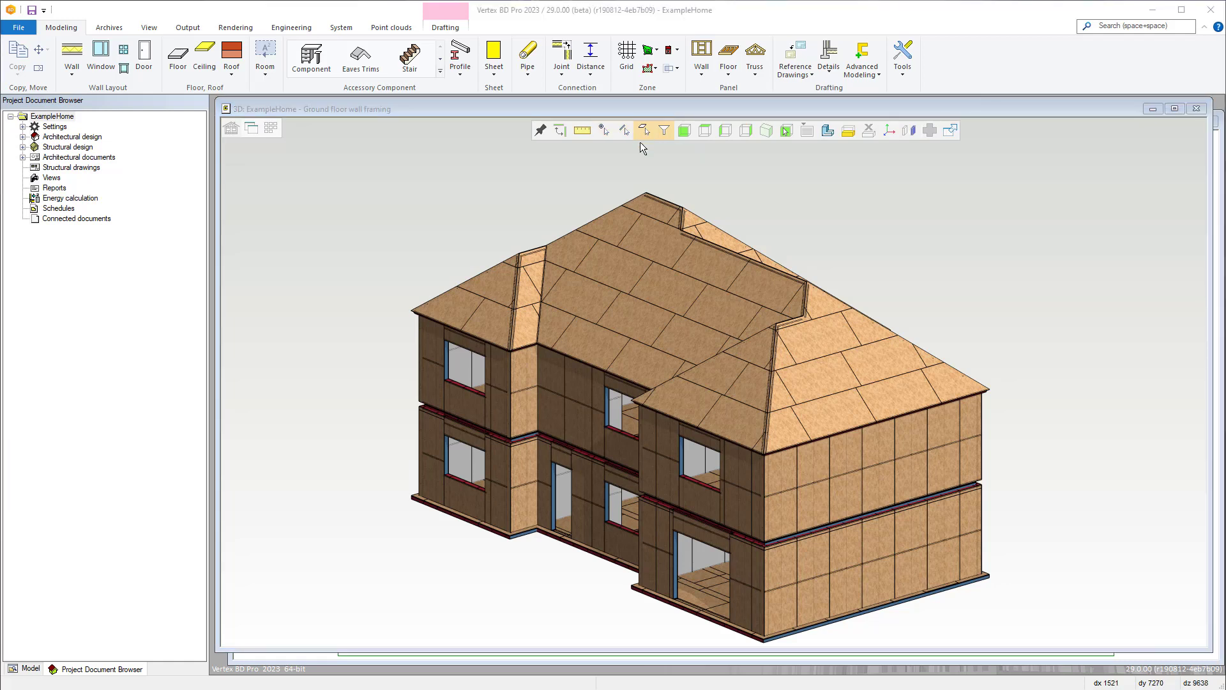
left_click(626, 136)
left_click(603, 133)
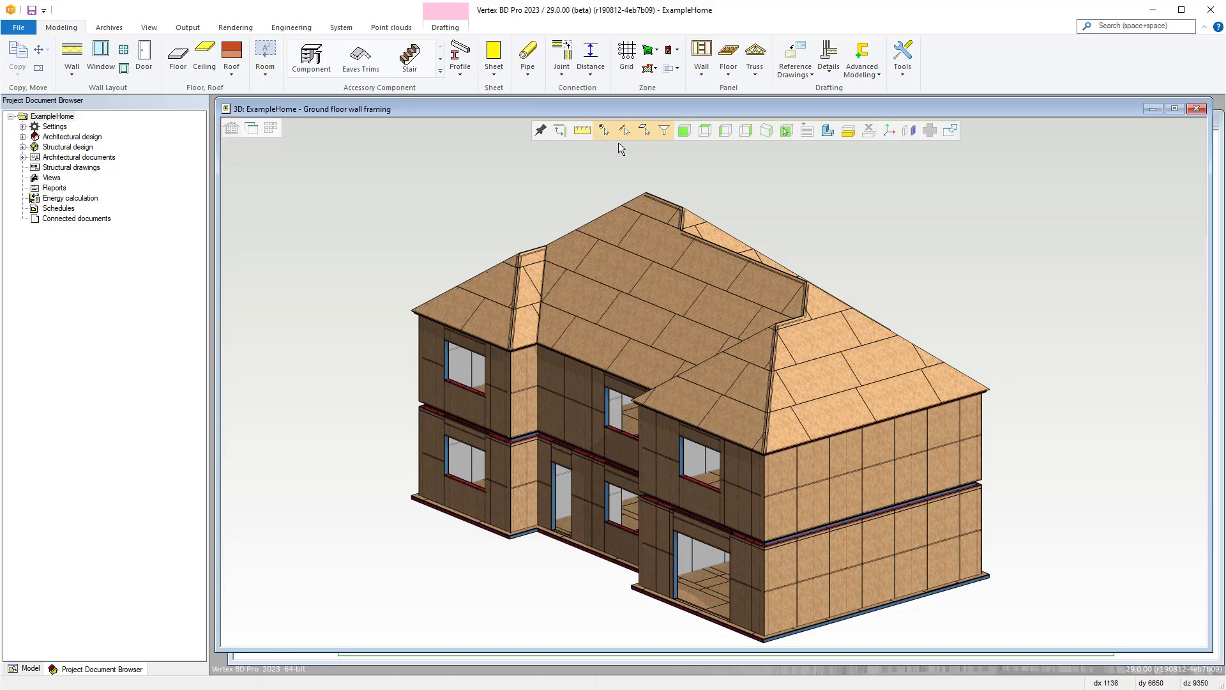
left_click(609, 138)
left_click(608, 137)
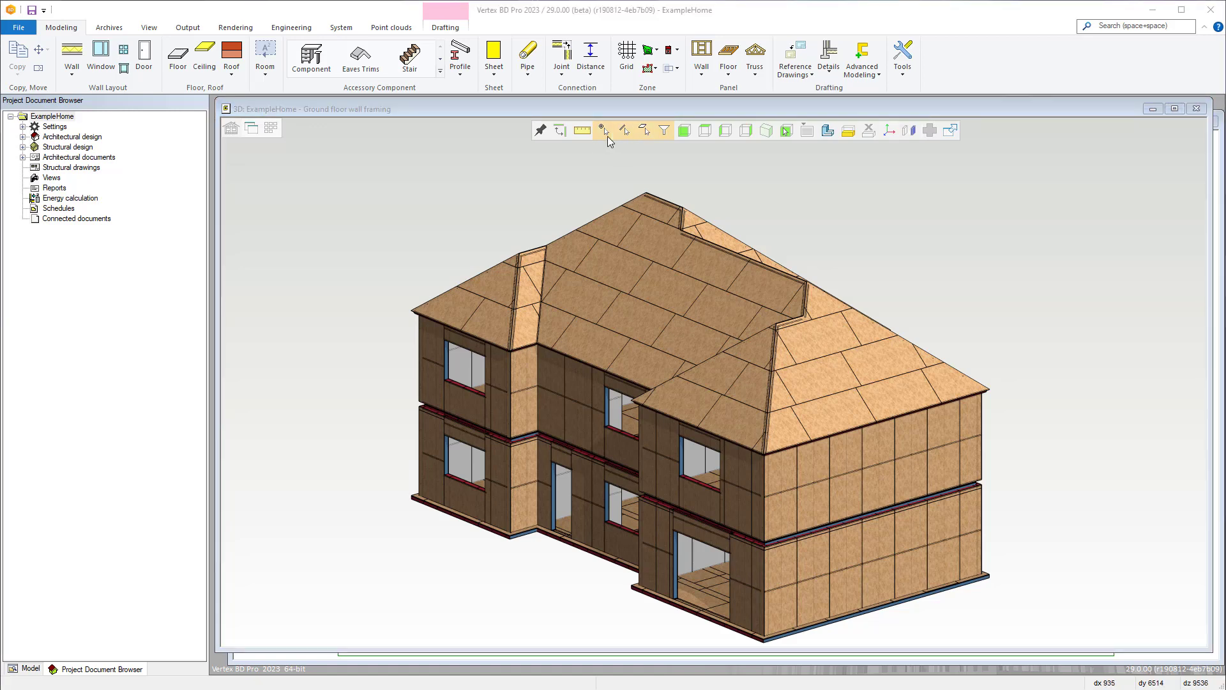
left_click(634, 155)
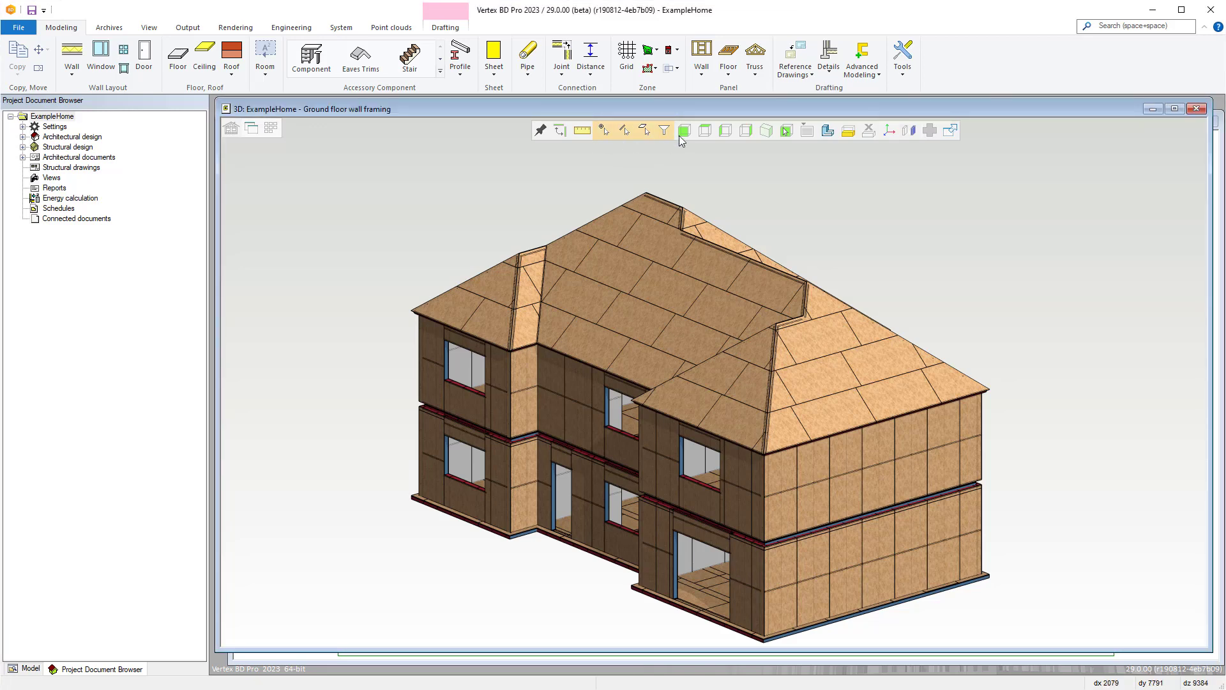
Step: View the 3D house model from the front, top, left and right sides, and in the isometric view
left_click(706, 133)
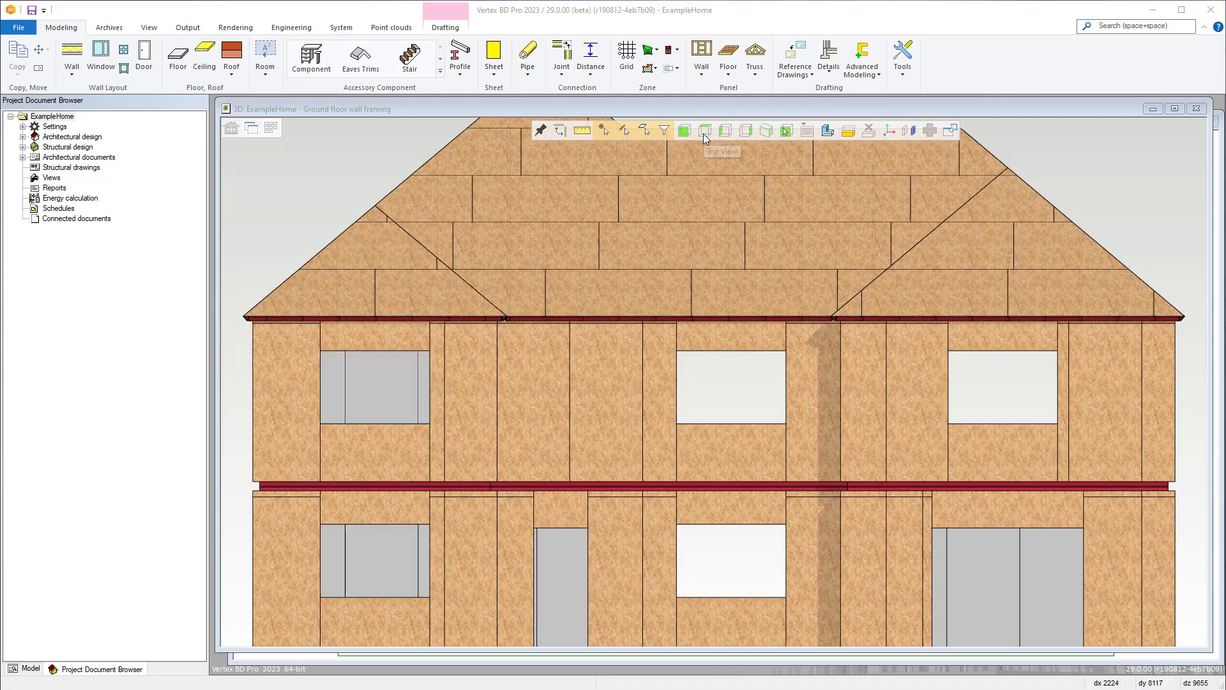
left_click(725, 132)
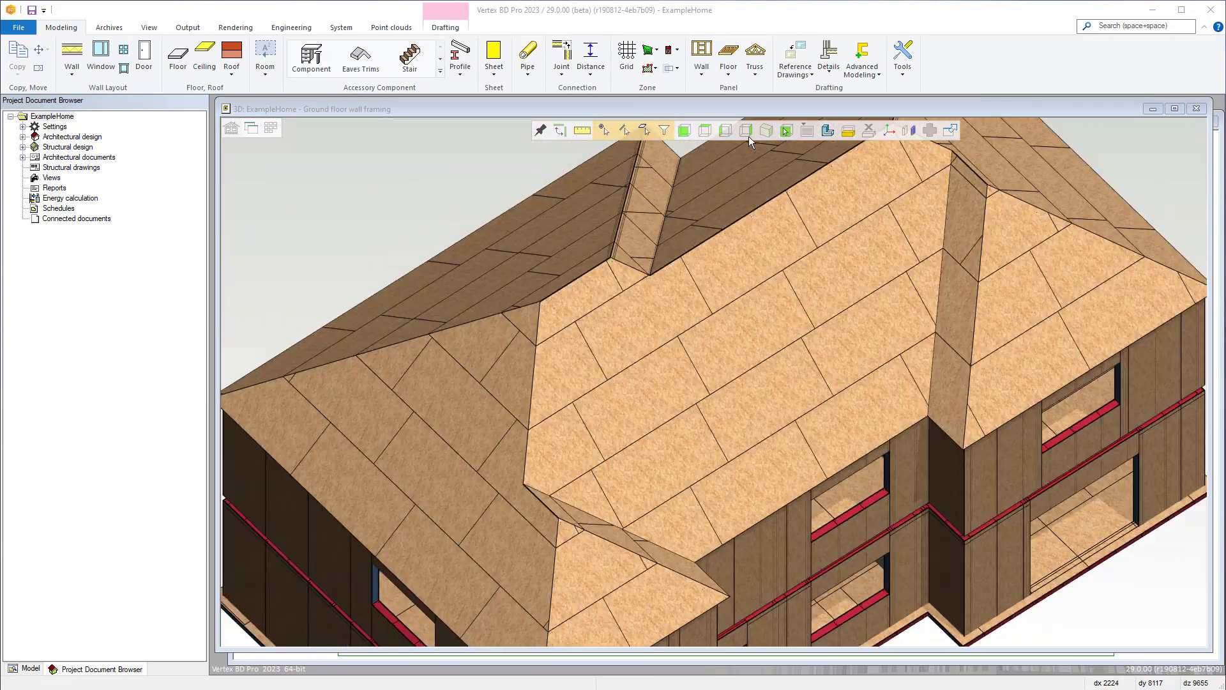
left_click(747, 134)
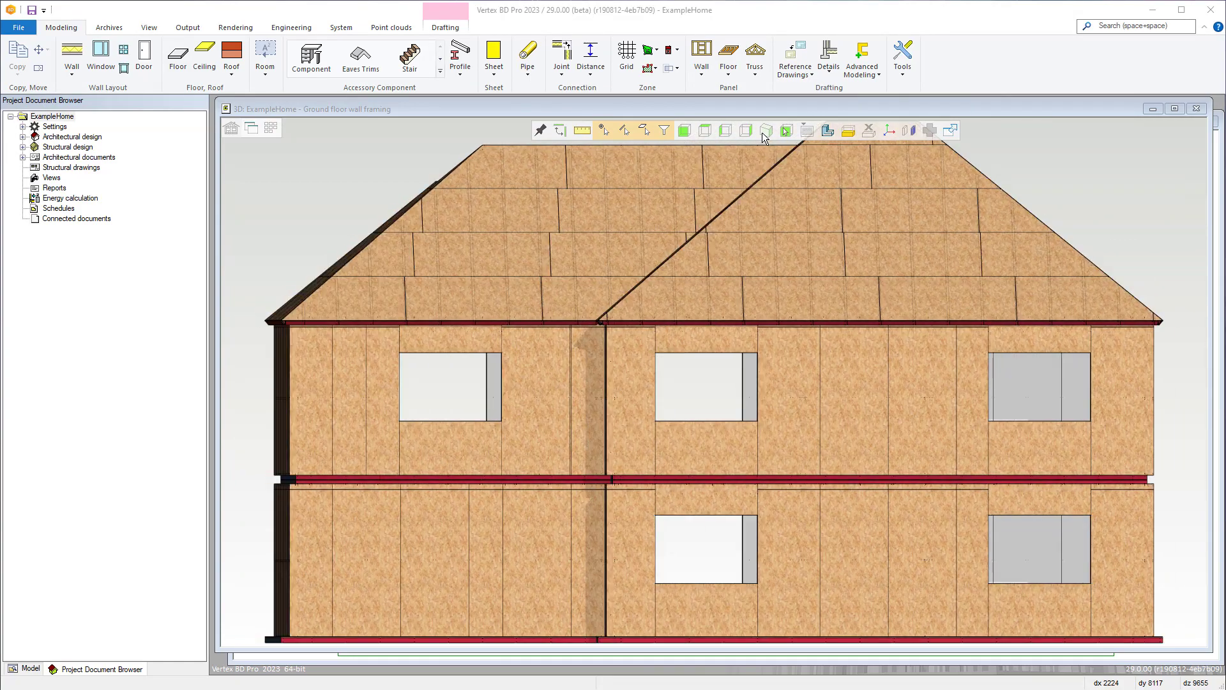
left_click(764, 133)
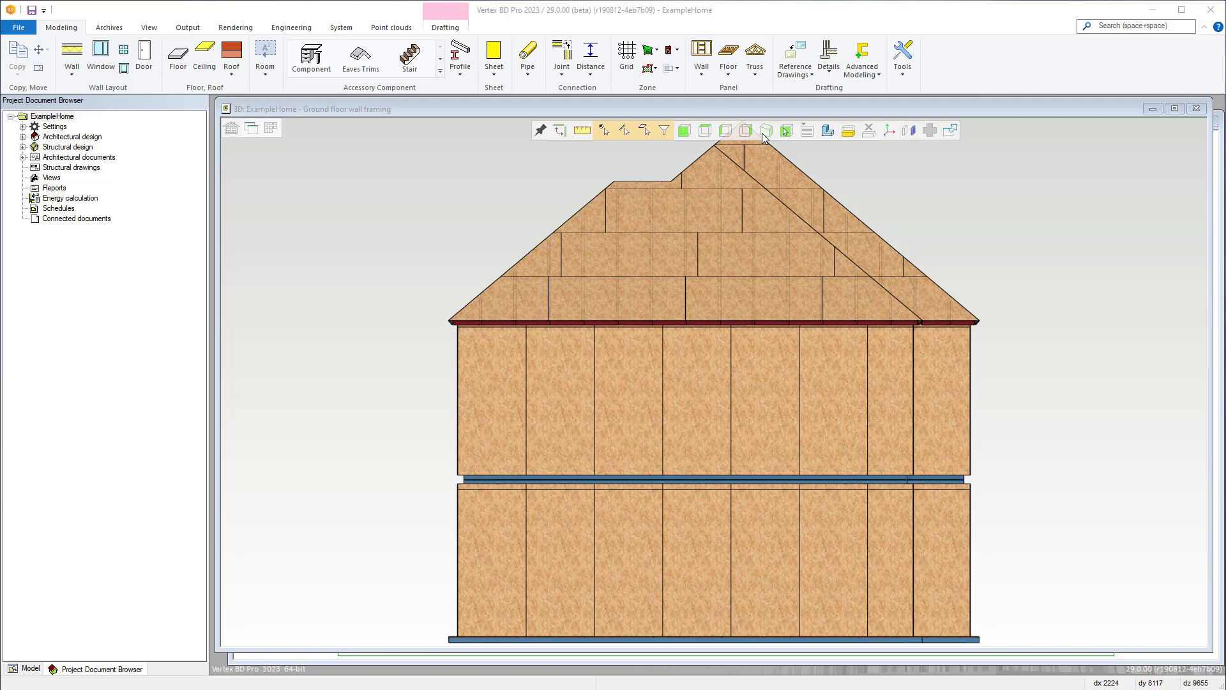
Step: Orient the 3D view perpendicular to the front roof slope, and show the Other views list without choosing a view
left_click(785, 131)
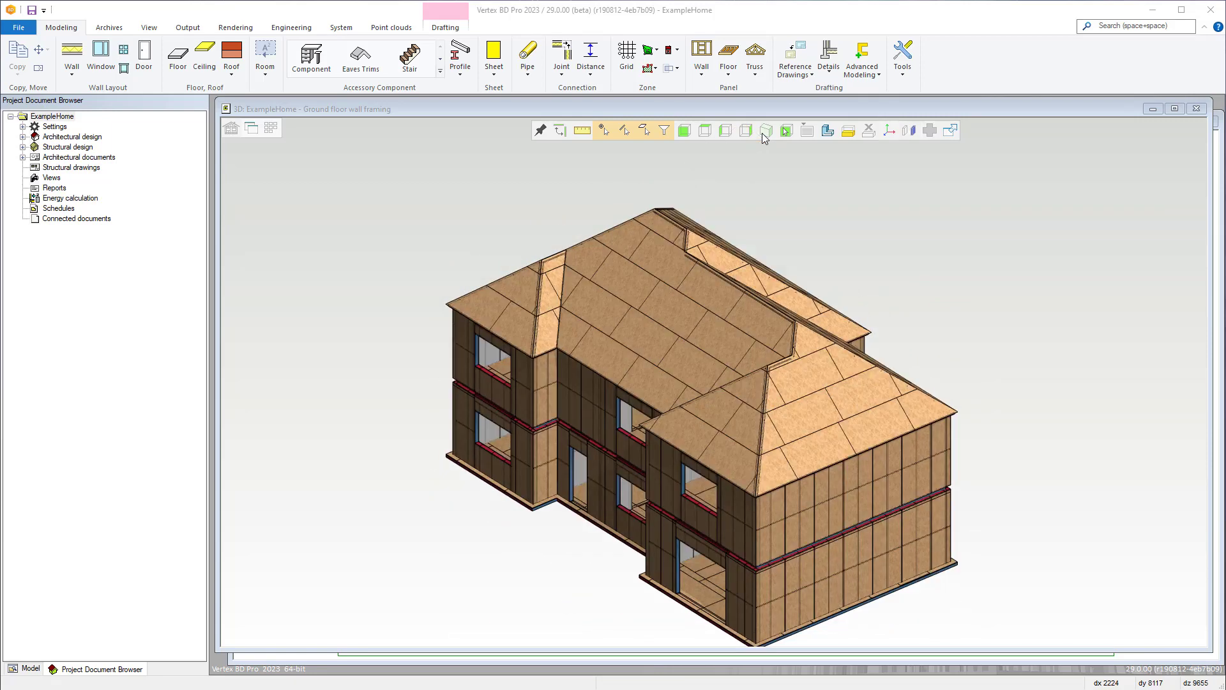
left_click(788, 133)
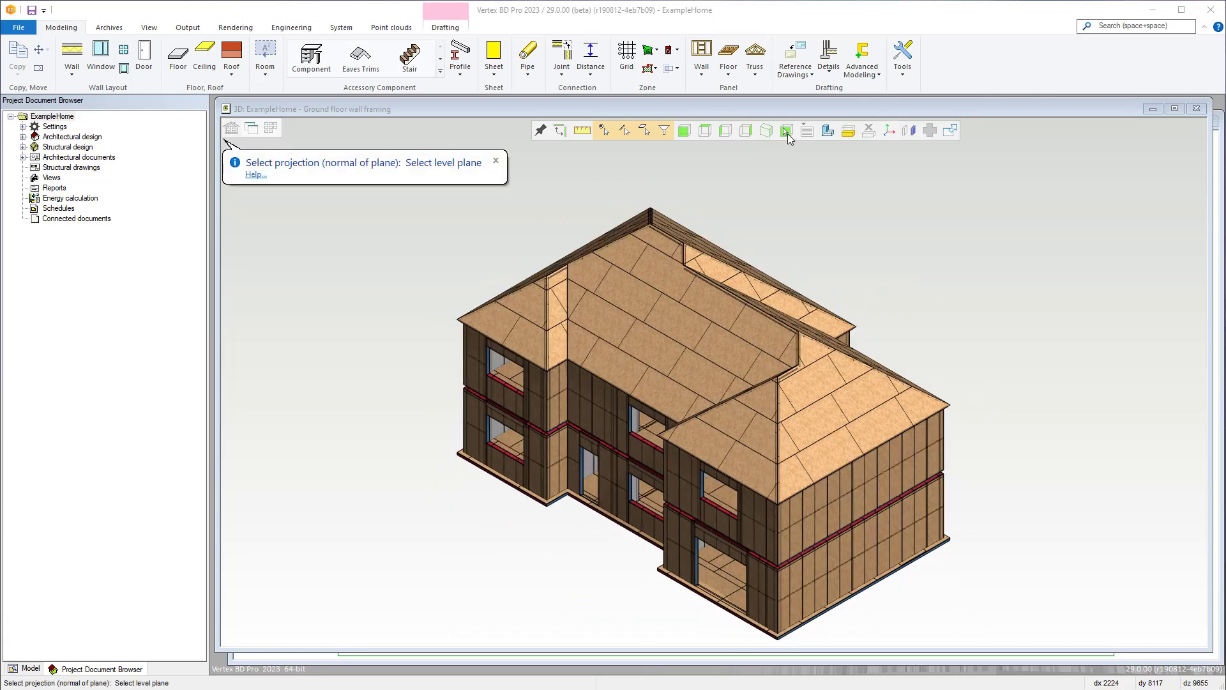
left_click(653, 393)
left_click(653, 392)
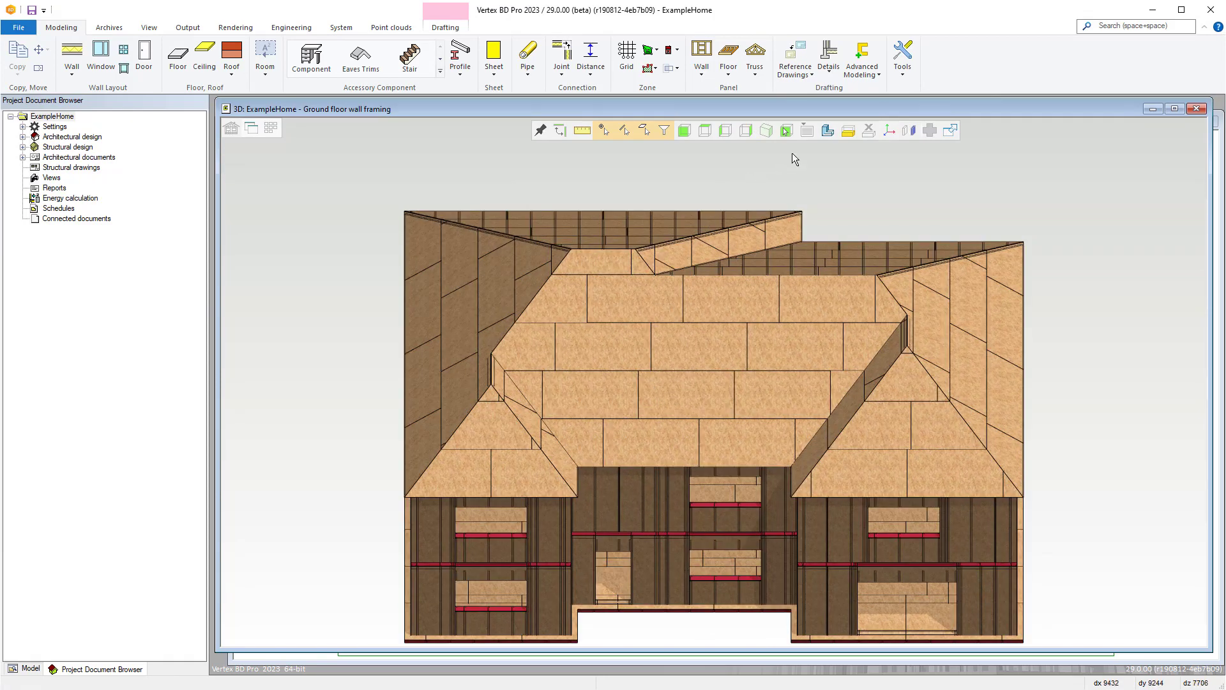
left_click(807, 133)
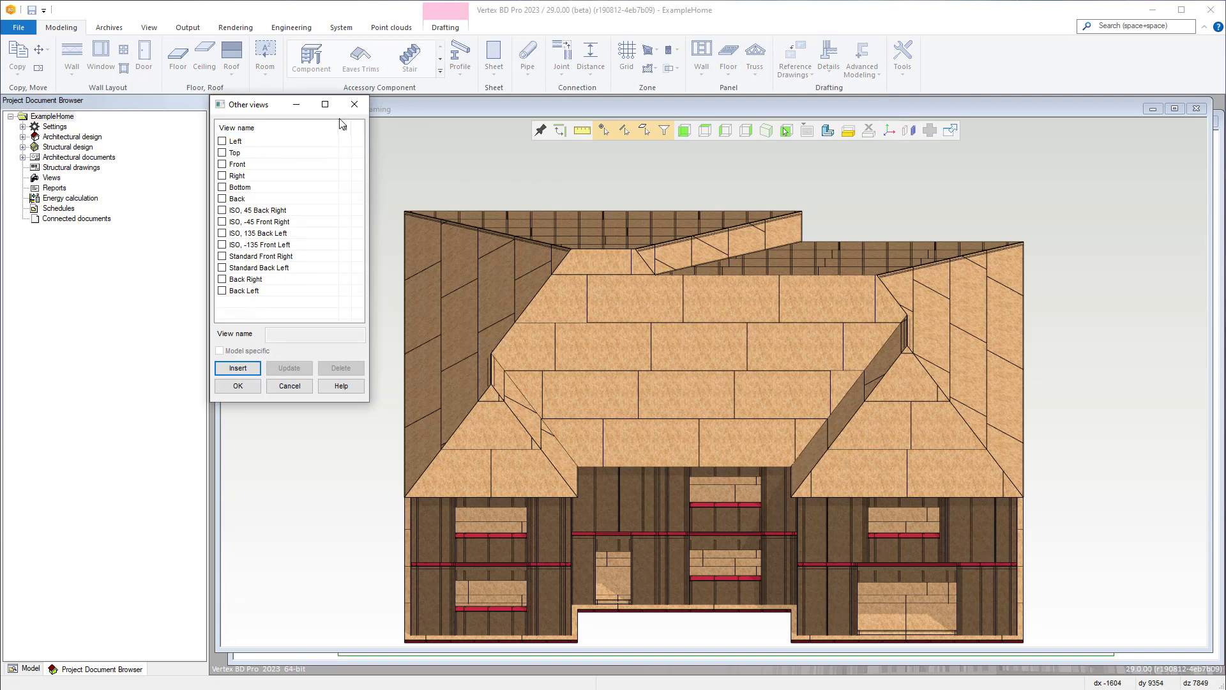
left_click(291, 387)
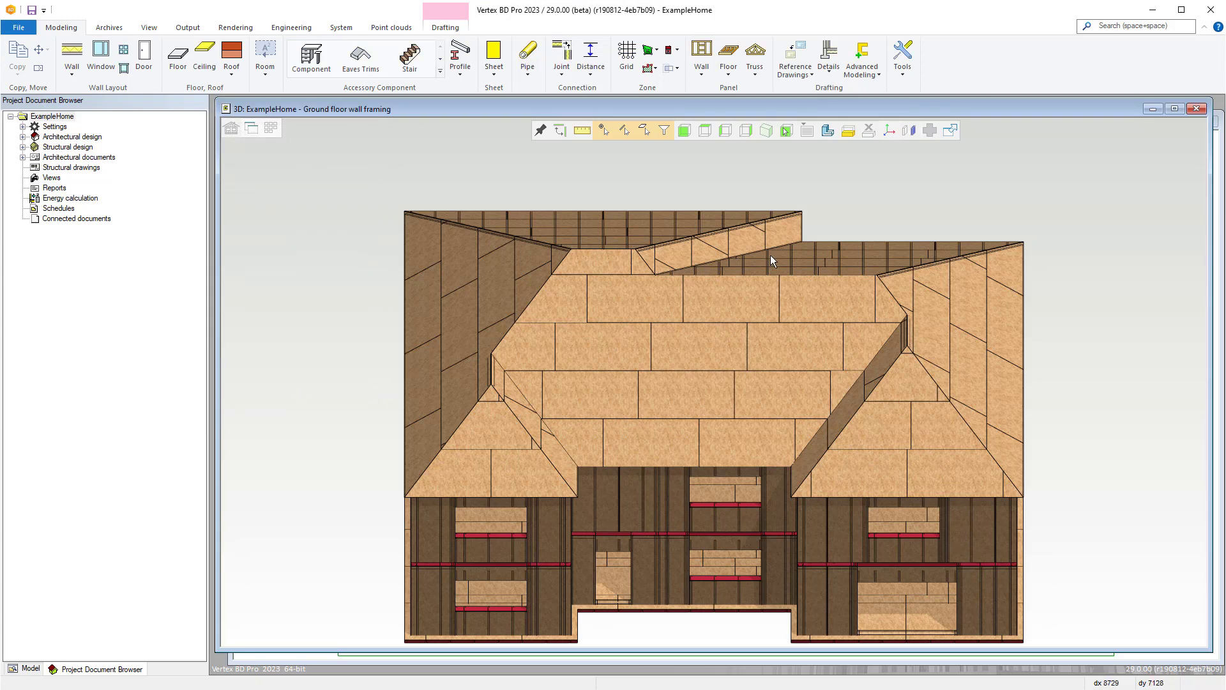
Step: Display the house model as a wireframe and return it to shaded display
left_click(869, 133)
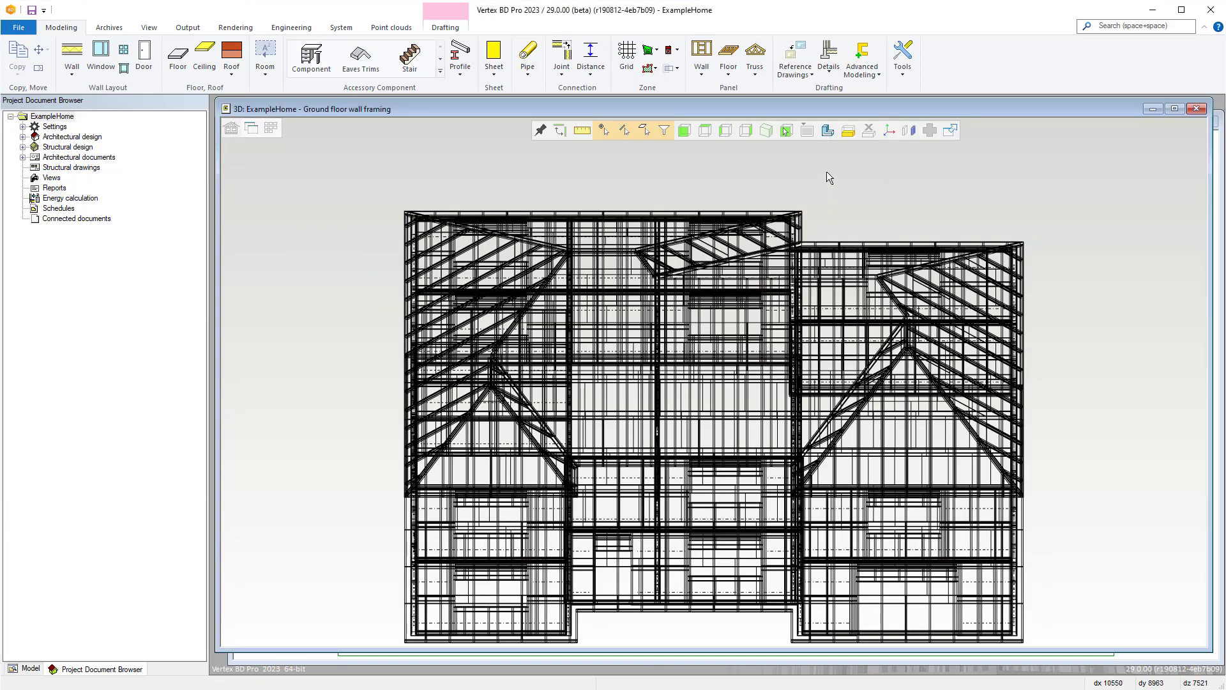
left_click(828, 132)
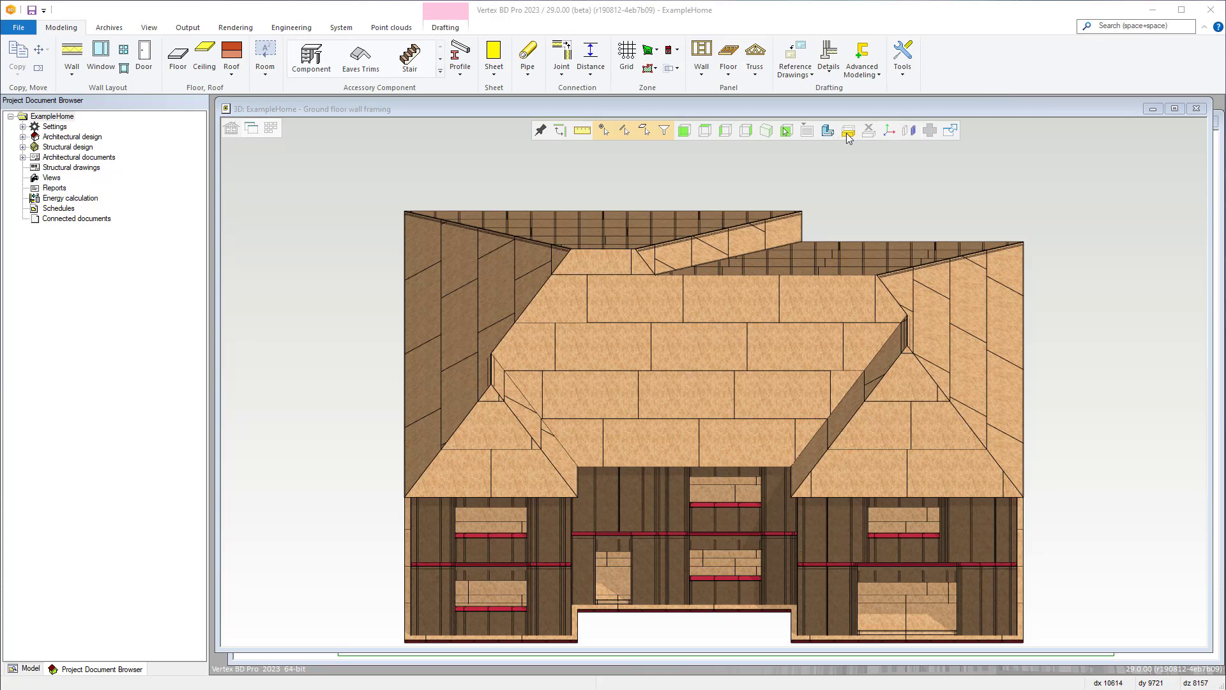
Step: Limit the 3D view of the house by lowering the upper limiting plane to cut away the roof and expose the rooms
left_click(848, 132)
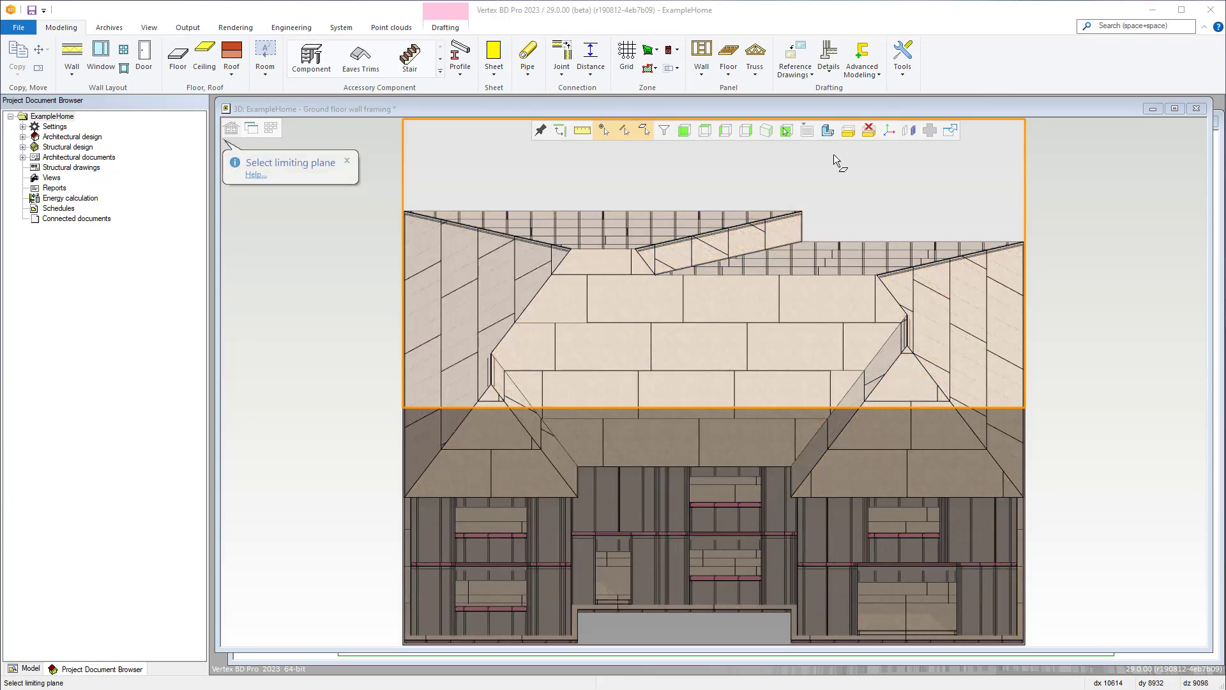
left_click(830, 285)
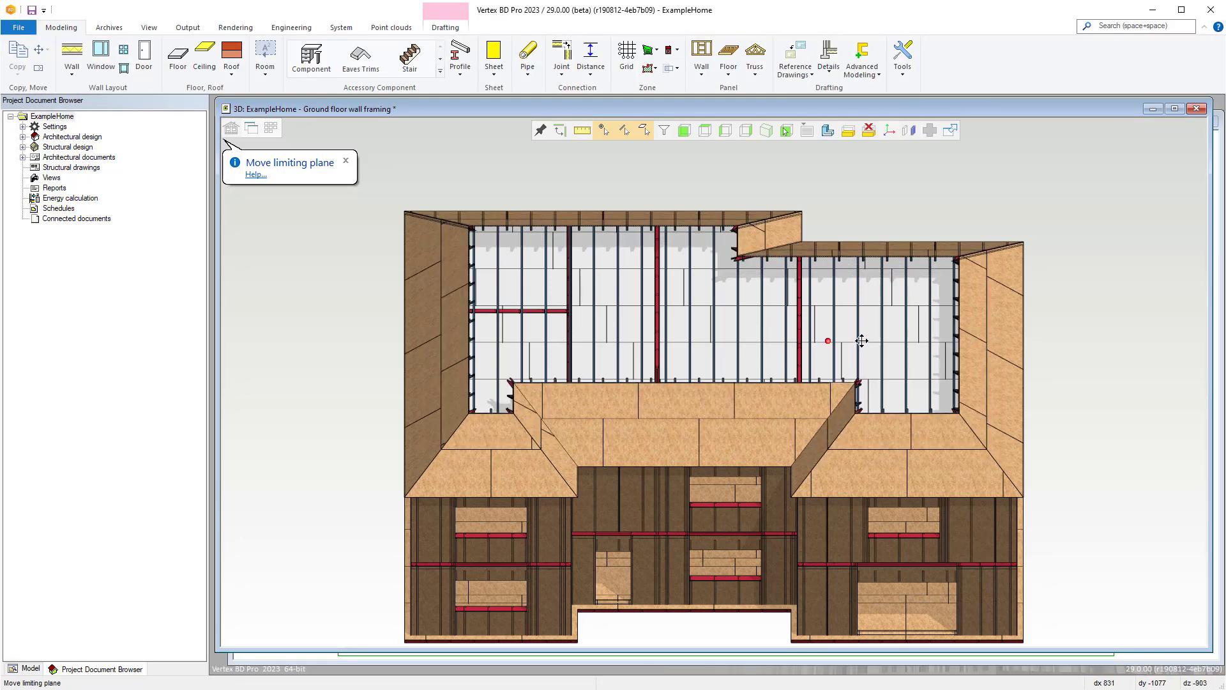
left_click(875, 419)
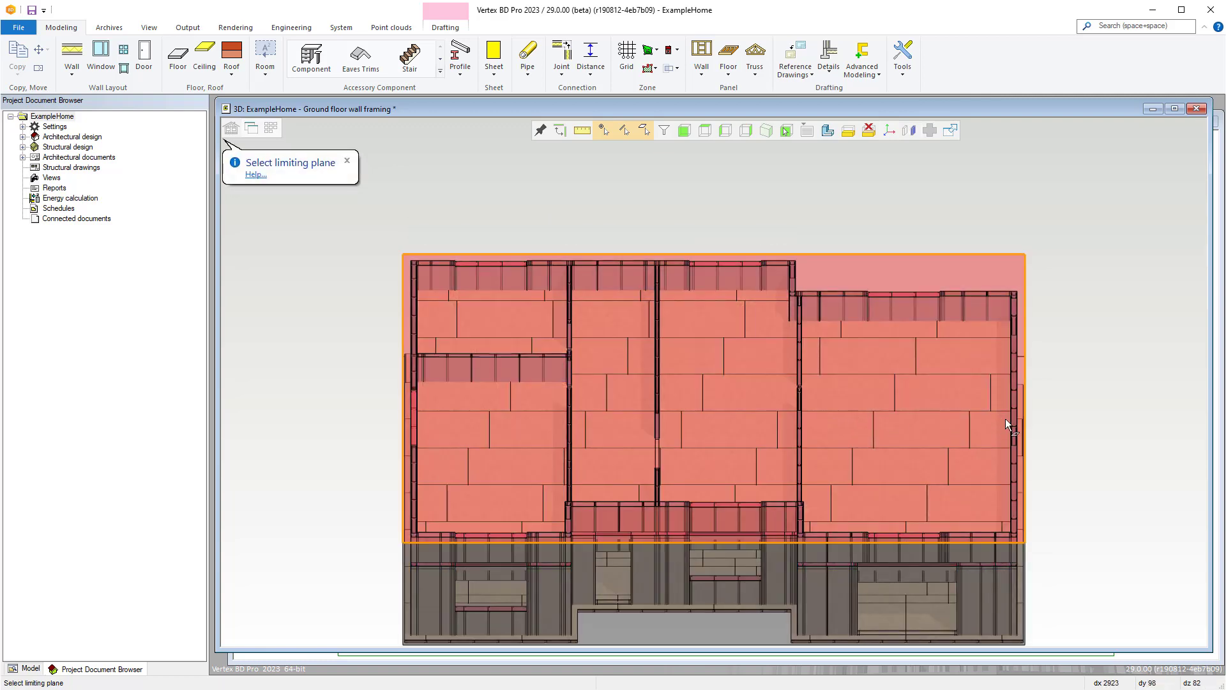
Step: Move the side limiting plane inward to section the house in an angled view, and exit the limiting without keeping it
middle_click_drag(1011, 522, 992, 510)
left_click(1069, 495)
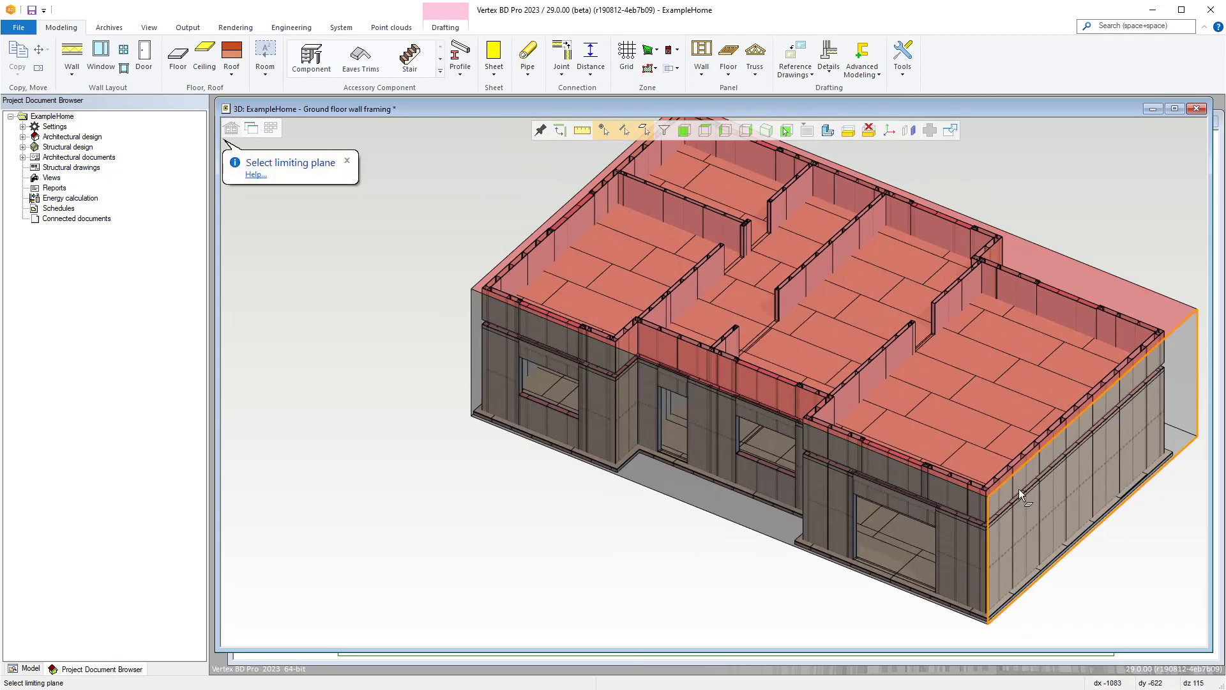
left_click(907, 471)
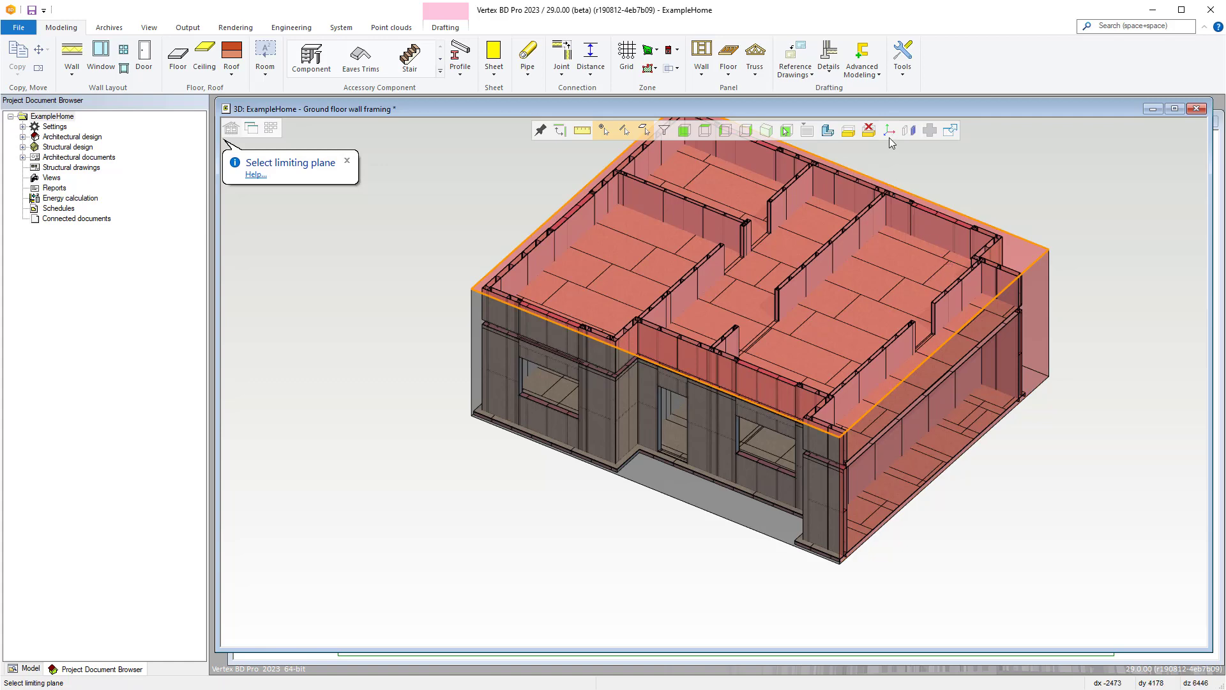
right_click(1028, 189)
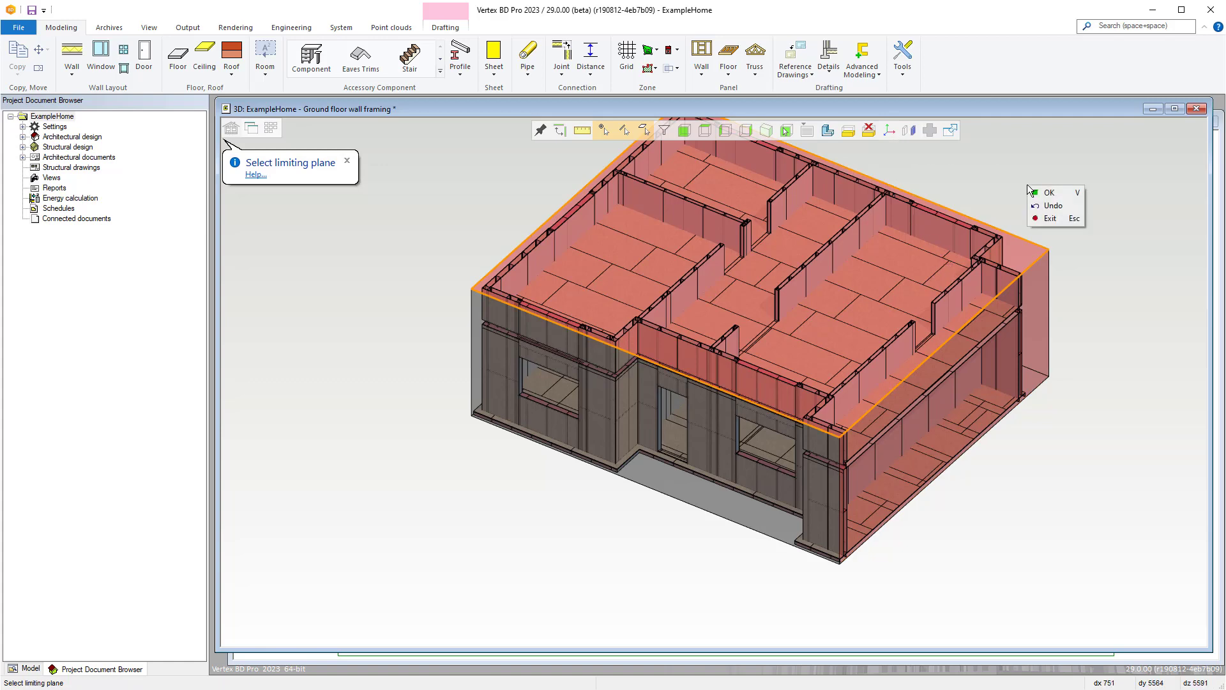
left_click(1059, 220)
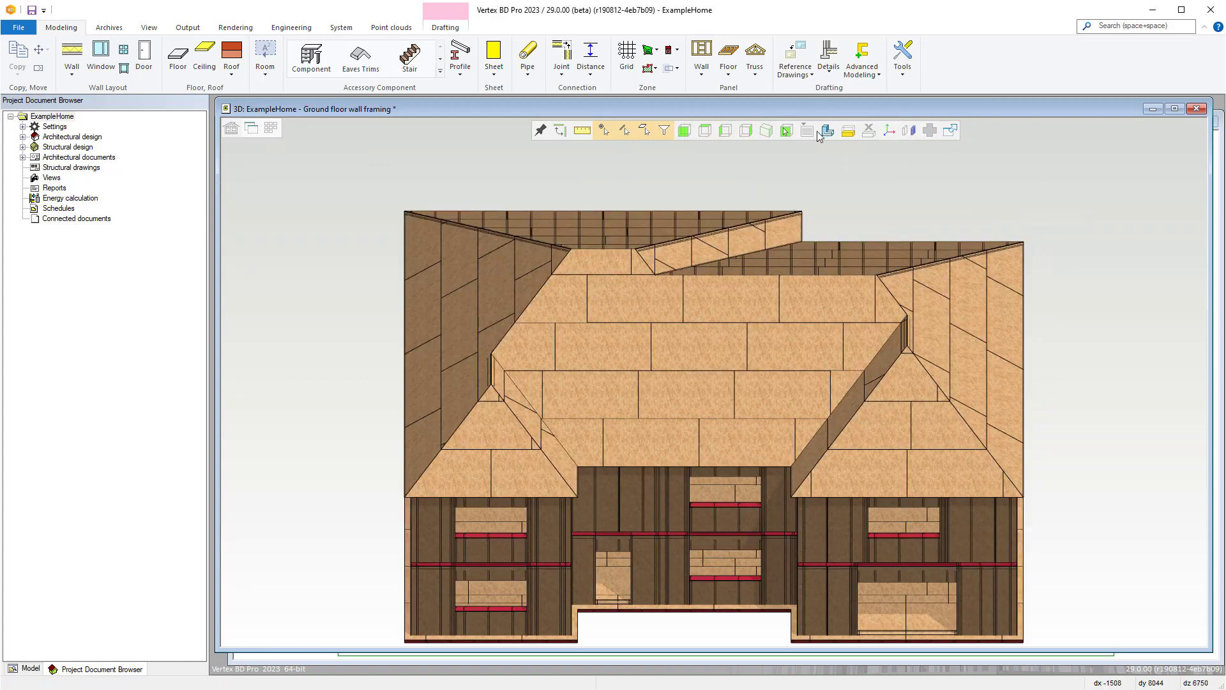
Step: Open the part marking settings for the 3D house model
left_click(908, 131)
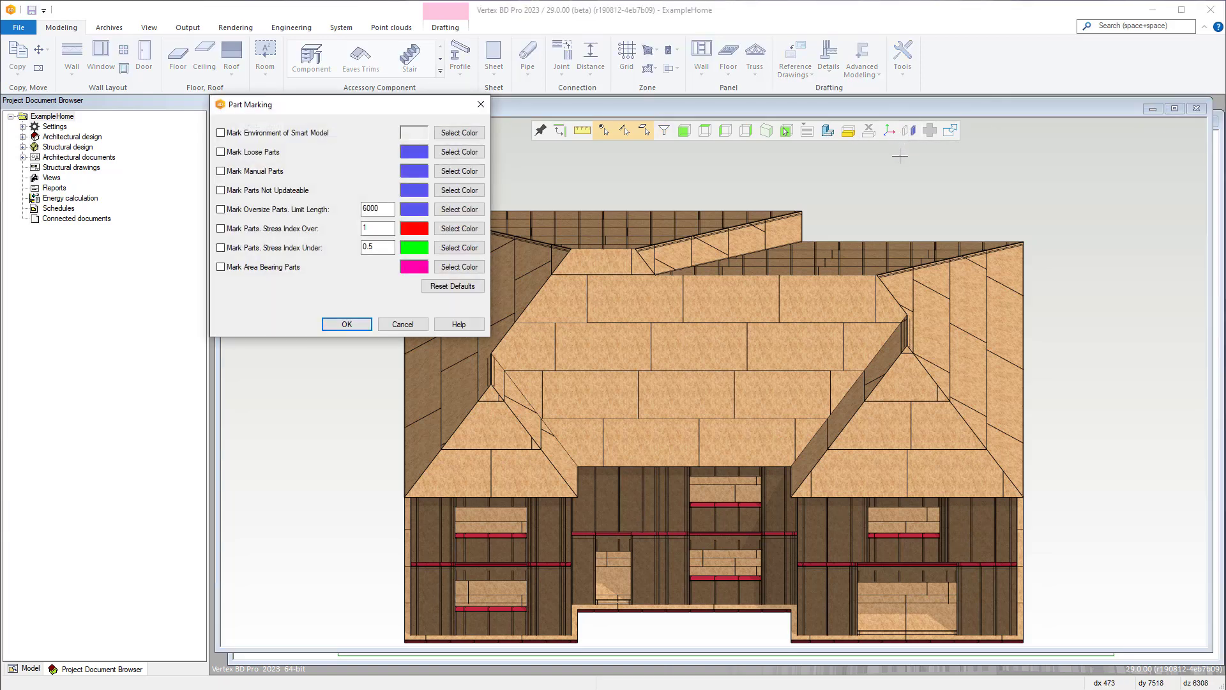